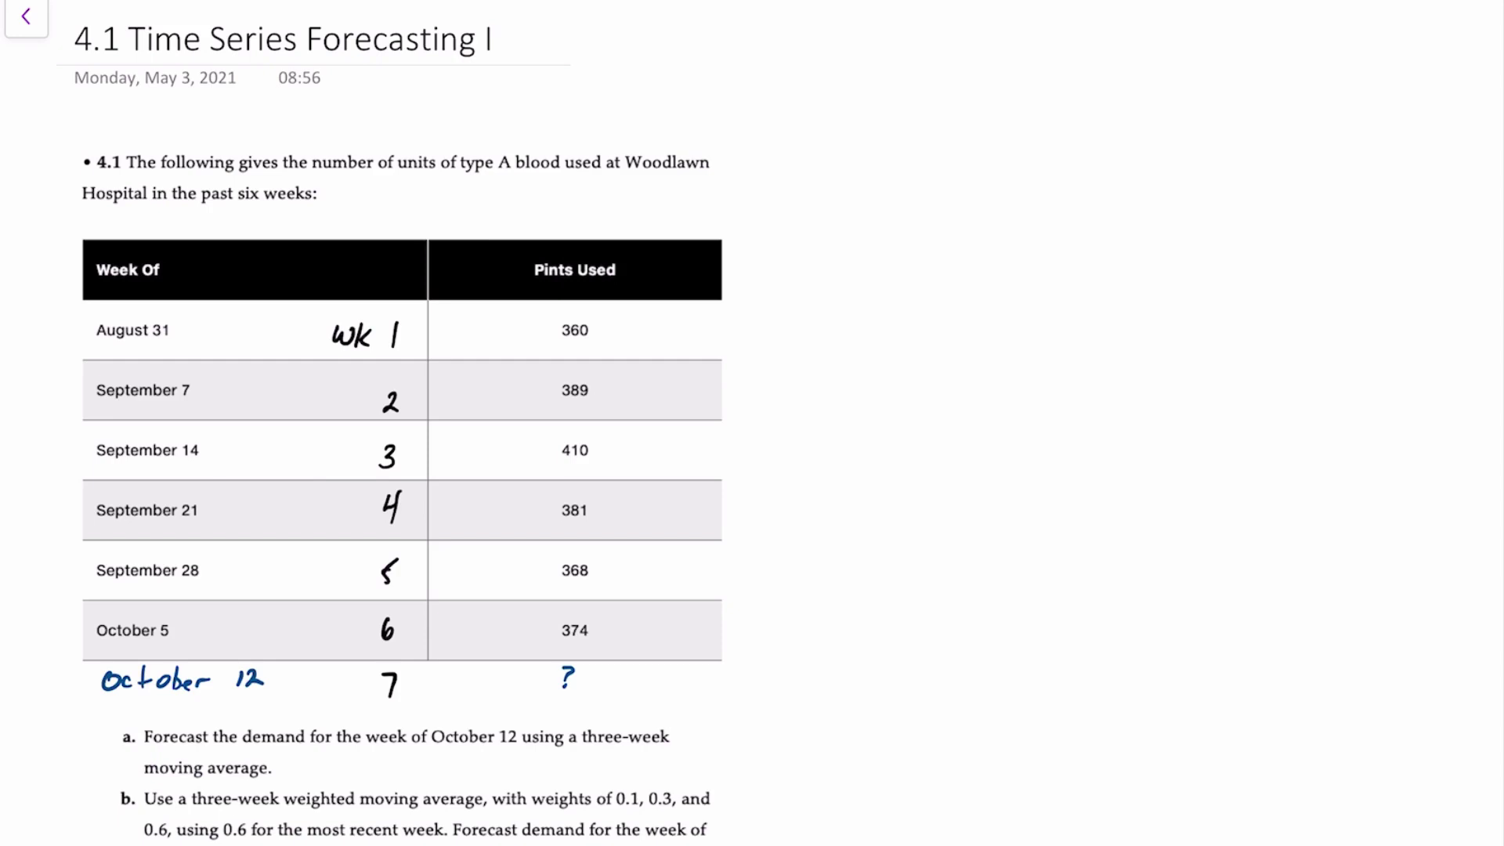
# Step: Highlight the first and last weeks and their week 1 and week 6 labels, and arrow the Pints Used column
pyautogui.moveTo(93, 331); pyautogui.dragTo(164, 330)
pyautogui.moveTo(97, 631); pyautogui.dragTo(160, 631)
pyautogui.moveTo(386, 353); pyautogui.dragTo(409, 323)
pyautogui.moveTo(379, 649); pyautogui.dragTo(411, 611)
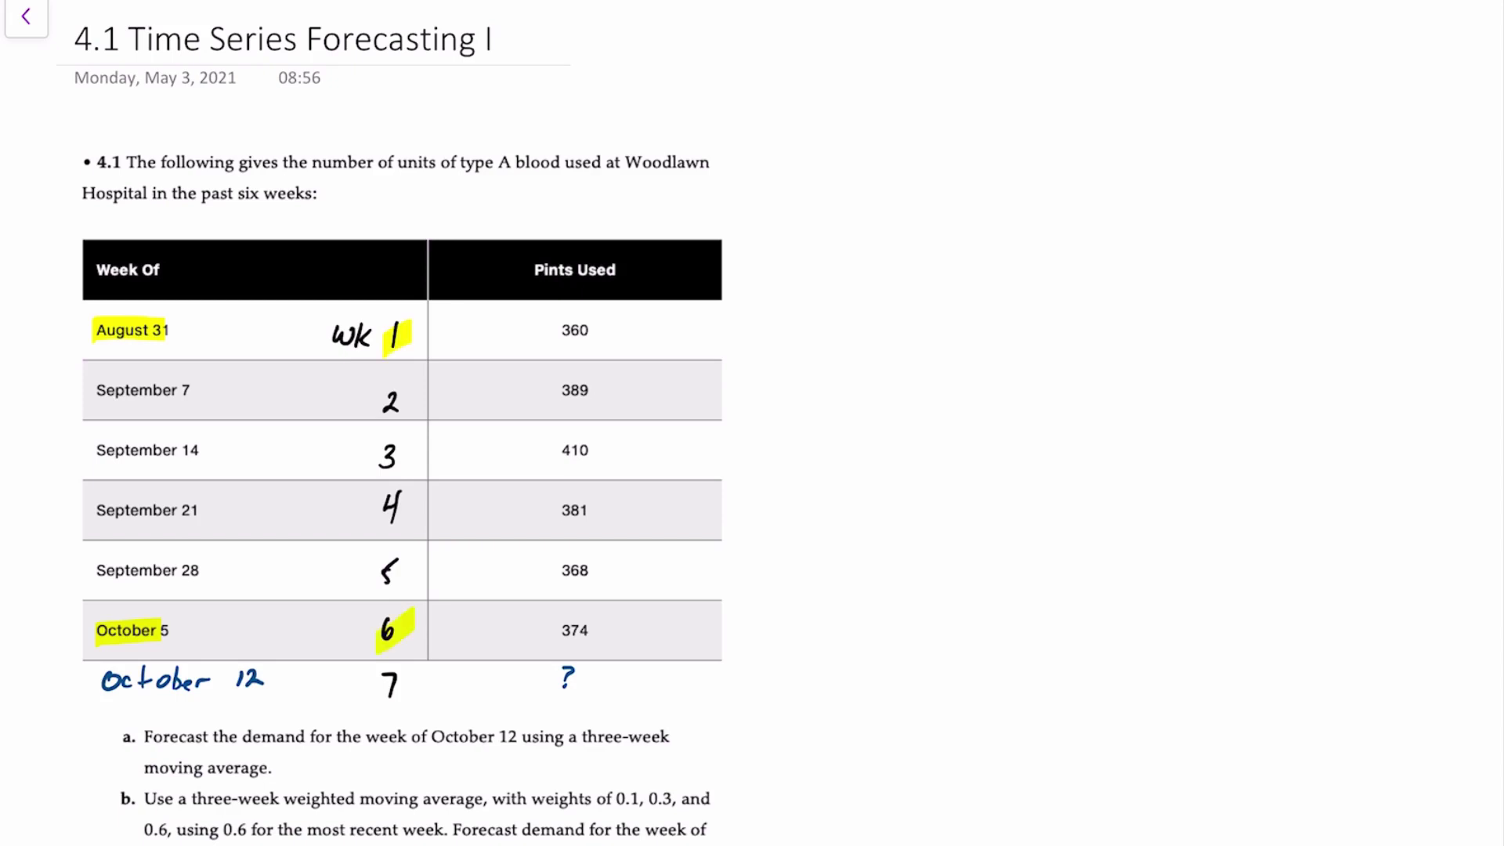
pyautogui.moveTo(575, 189); pyautogui.dragTo(581, 226)
pyautogui.moveTo(564, 213); pyautogui.dragTo(574, 225)
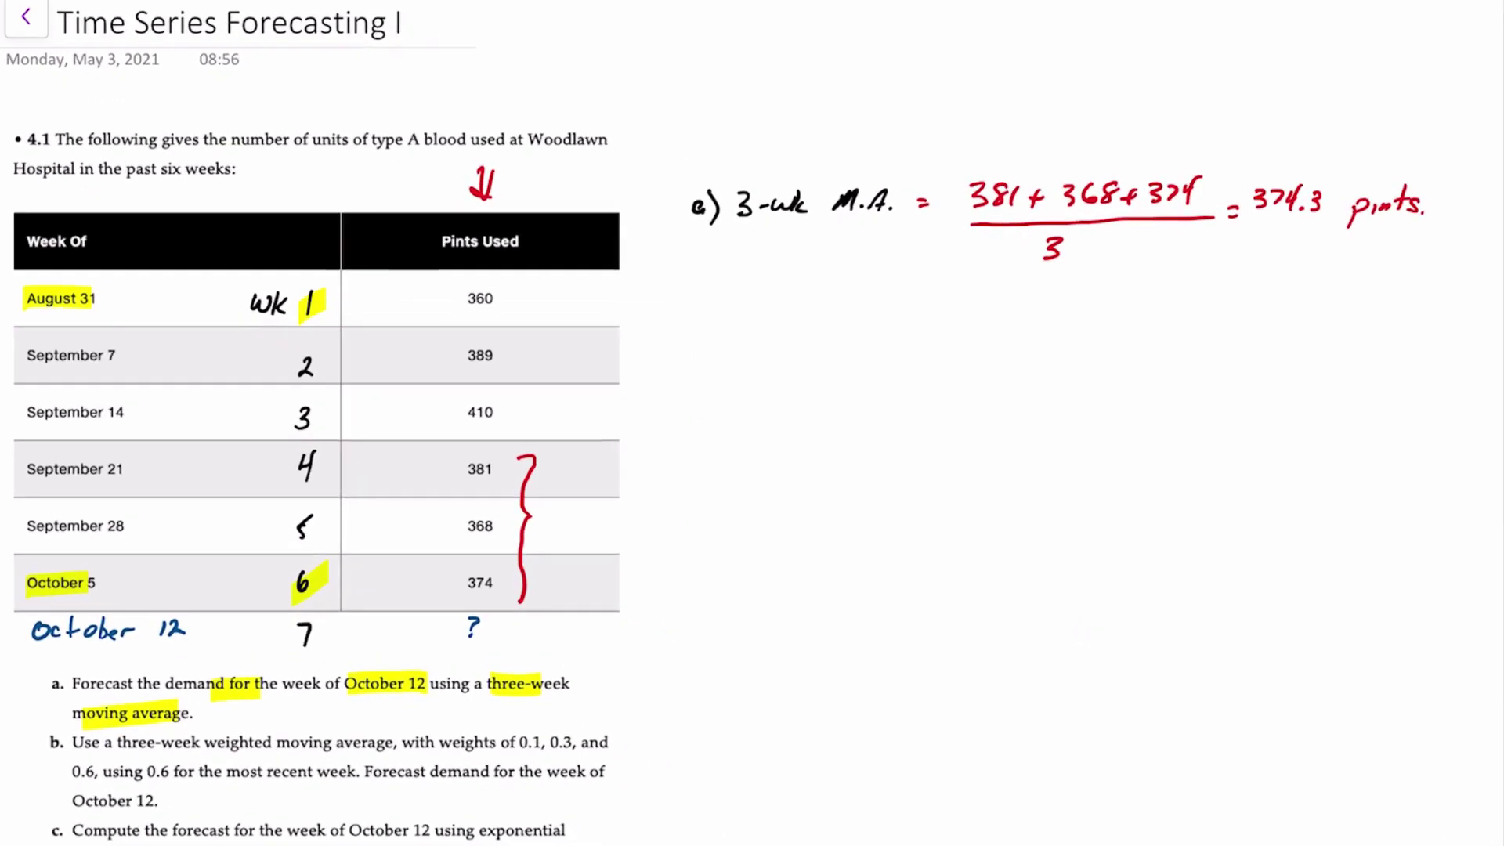
# Step: Write the 'b) 3-wk WMA' heading and highlight the weighted moving average and weights in question b
pyautogui.moveTo(49, 758); pyautogui.dragTo(62, 751)
pyautogui.moveTo(693, 326)
pyautogui.mouseDown()
pyautogui.moveTo(684, 357)
pyautogui.moveTo(697, 354)
pyautogui.mouseUp()
pyautogui.moveTo(694, 324)
pyautogui.mouseDown()
pyautogui.moveTo(705, 377)
pyautogui.moveTo(761, 350)
pyautogui.mouseUp()
pyautogui.moveTo(760, 342); pyautogui.dragTo(805, 357)
pyautogui.moveTo(830, 339); pyautogui.dragTo(901, 341)
pyautogui.moveTo(905, 352); pyautogui.dragTo(906, 354)
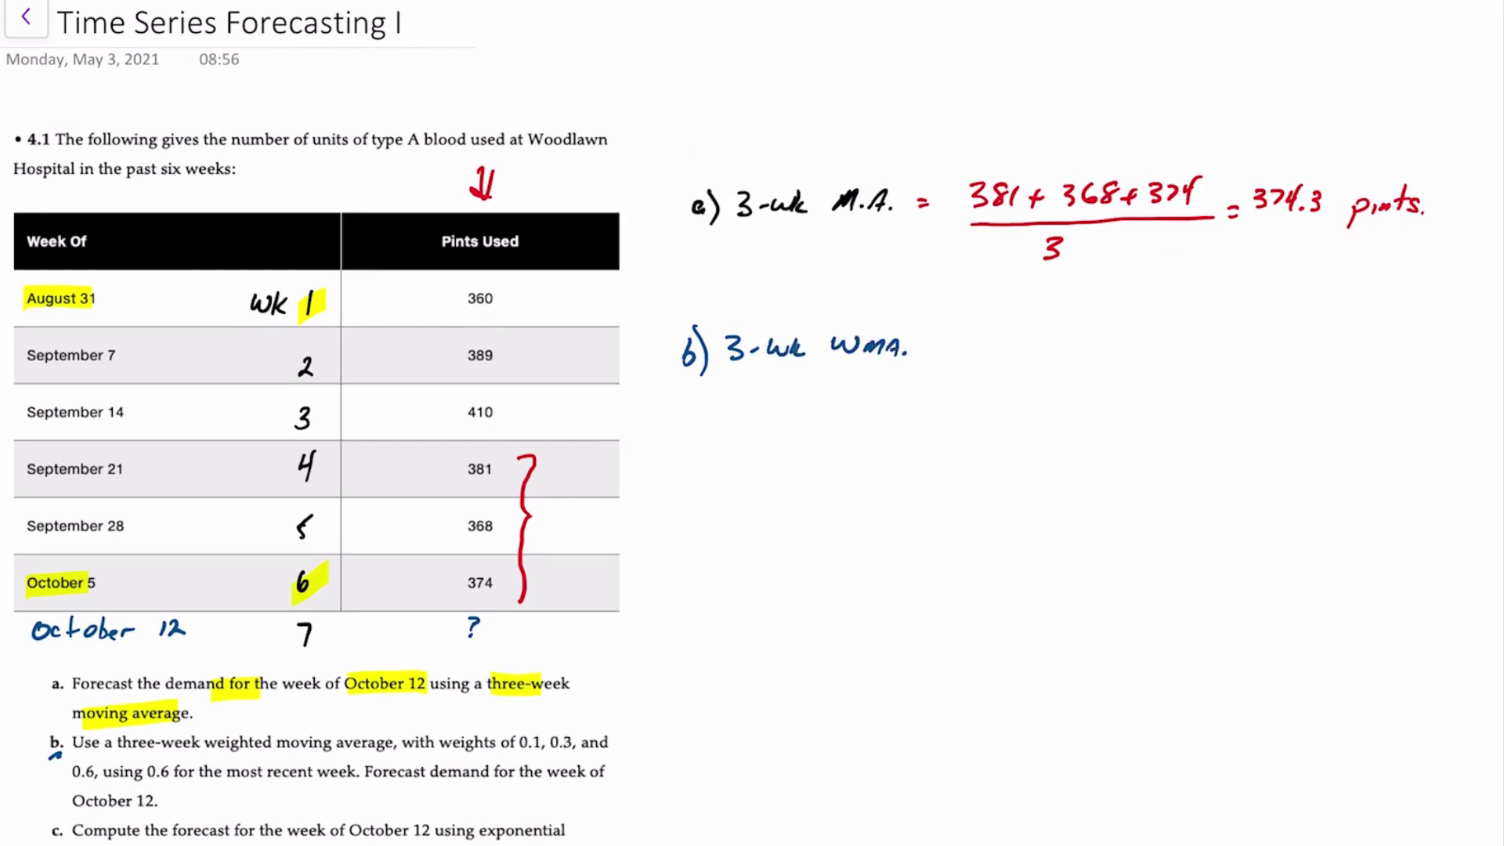
pyautogui.moveTo(162, 742); pyautogui.dragTo(309, 742)
pyautogui.moveTo(502, 742); pyautogui.dragTo(590, 742)
pyautogui.moveTo(76, 774); pyautogui.dragTo(286, 774)
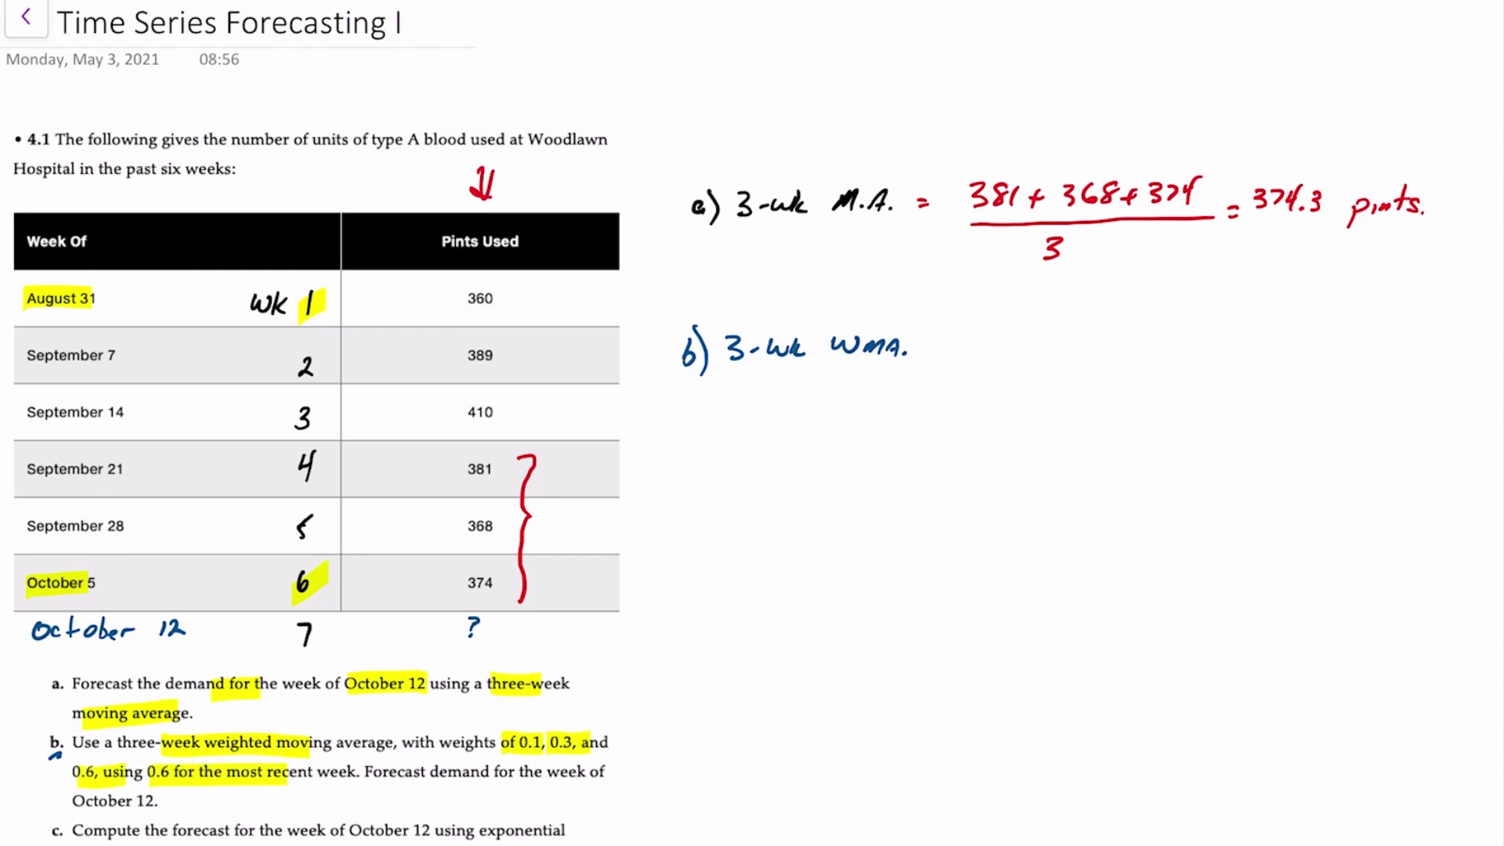
# Step: Write weights 0.6, 0.3 and 0.1 beside 374, 368 and 381, totalling 1.0
pyautogui.moveTo(572, 581); pyautogui.dragTo(593, 587)
pyautogui.click(581, 597)
pyautogui.moveTo(569, 526); pyautogui.dragTo(573, 523)
pyautogui.moveTo(587, 519)
pyautogui.mouseDown()
pyautogui.moveTo(602, 531)
pyautogui.moveTo(588, 542)
pyautogui.mouseUp()
pyautogui.moveTo(573, 469); pyautogui.dragTo(597, 494)
pyautogui.click(584, 487)
pyautogui.moveTo(550, 622)
pyautogui.mouseDown()
pyautogui.moveTo(611, 616)
pyautogui.moveTo(561, 652)
pyautogui.moveTo(591, 635)
pyautogui.mouseUp()
pyautogui.click(576, 647)
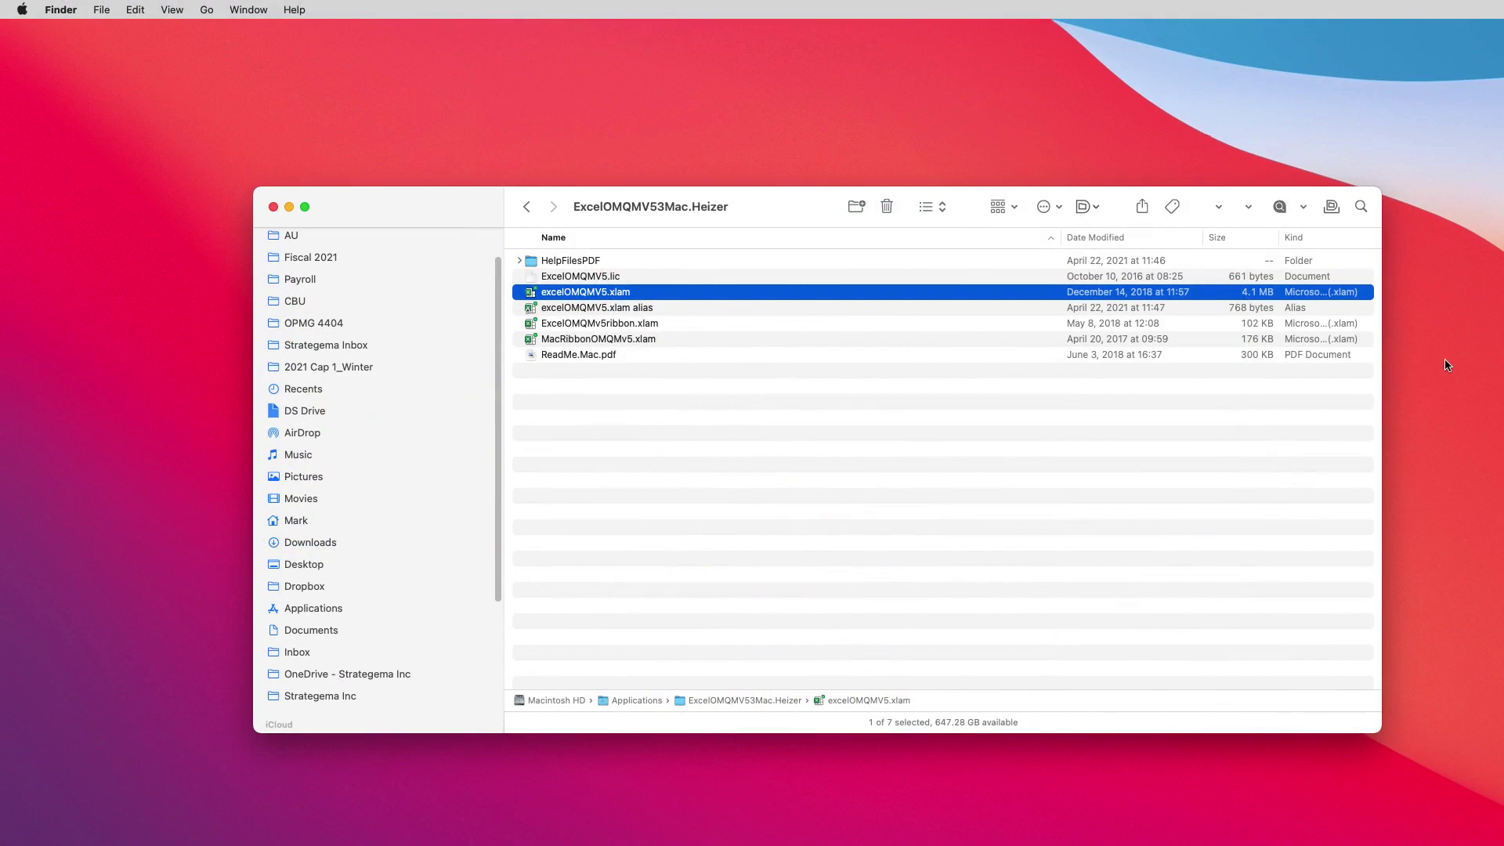
# Step: Open excelOMQMV5.xlam from Finder and enable its macros
pyautogui.click(593, 295)
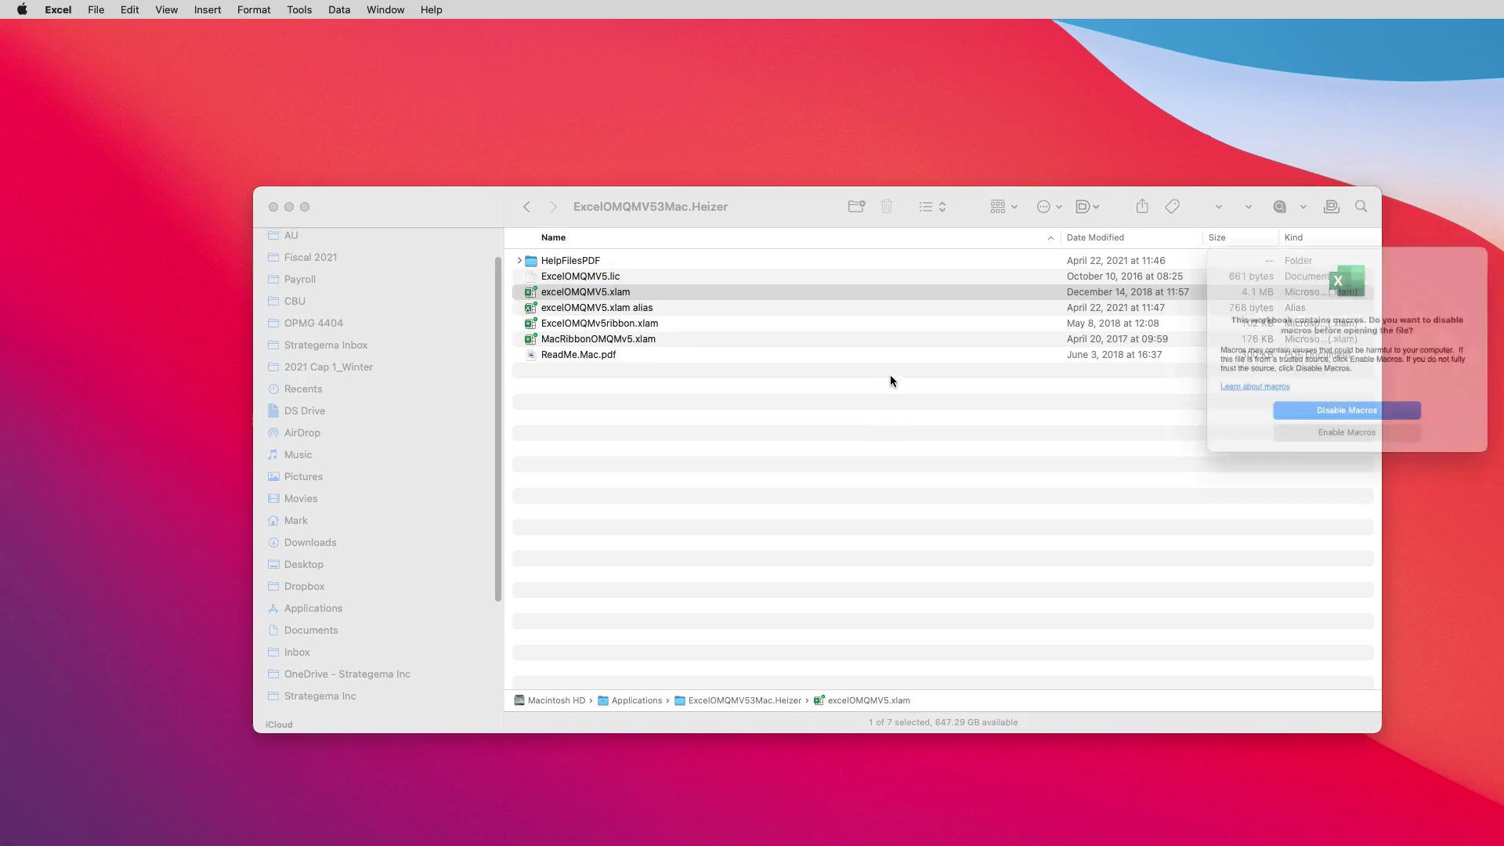
pyautogui.click(1285, 233)
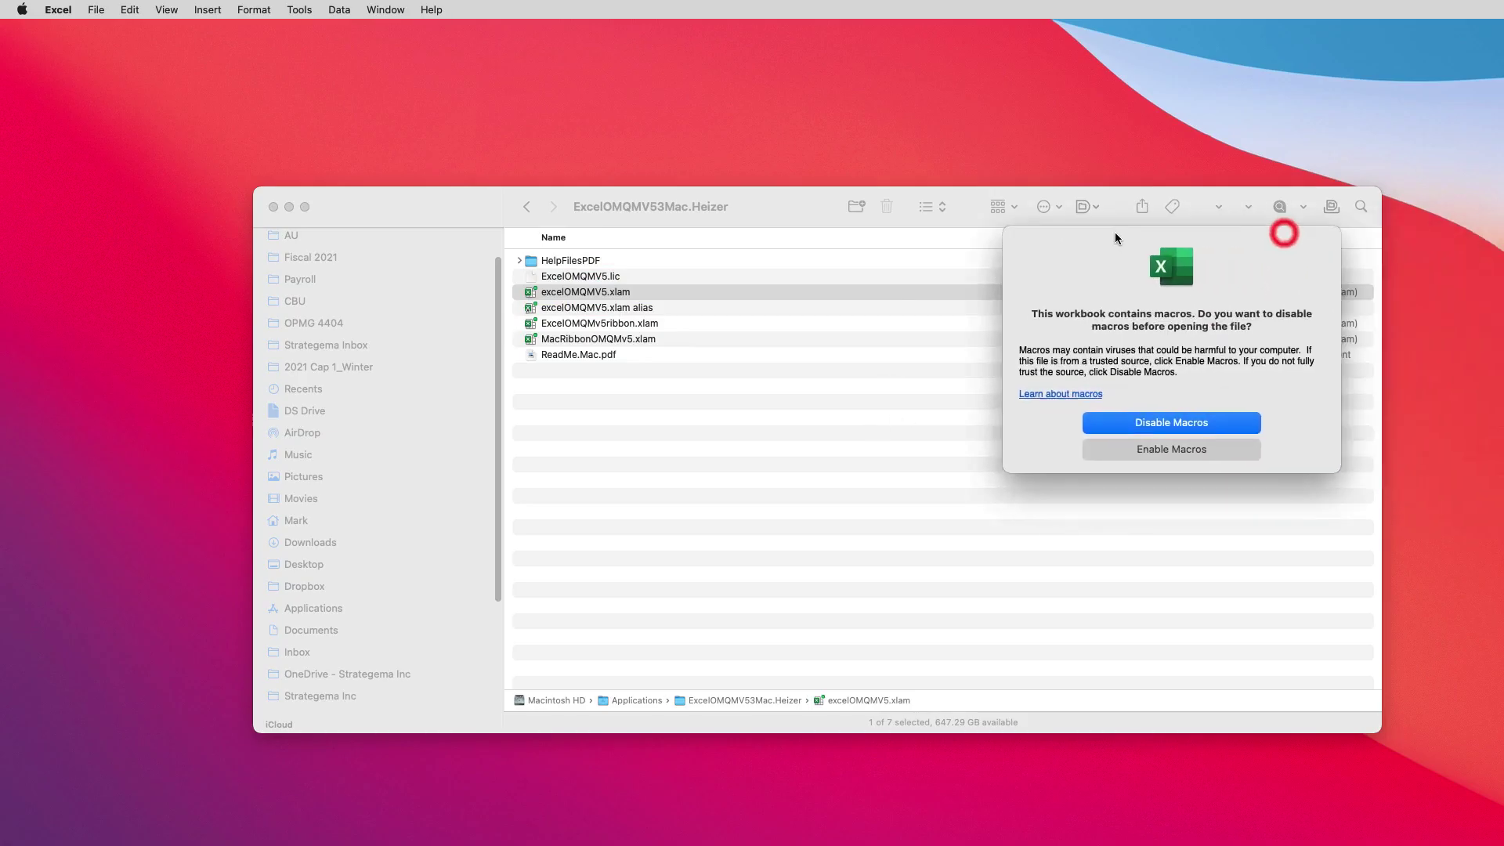
pyautogui.click(1185, 450)
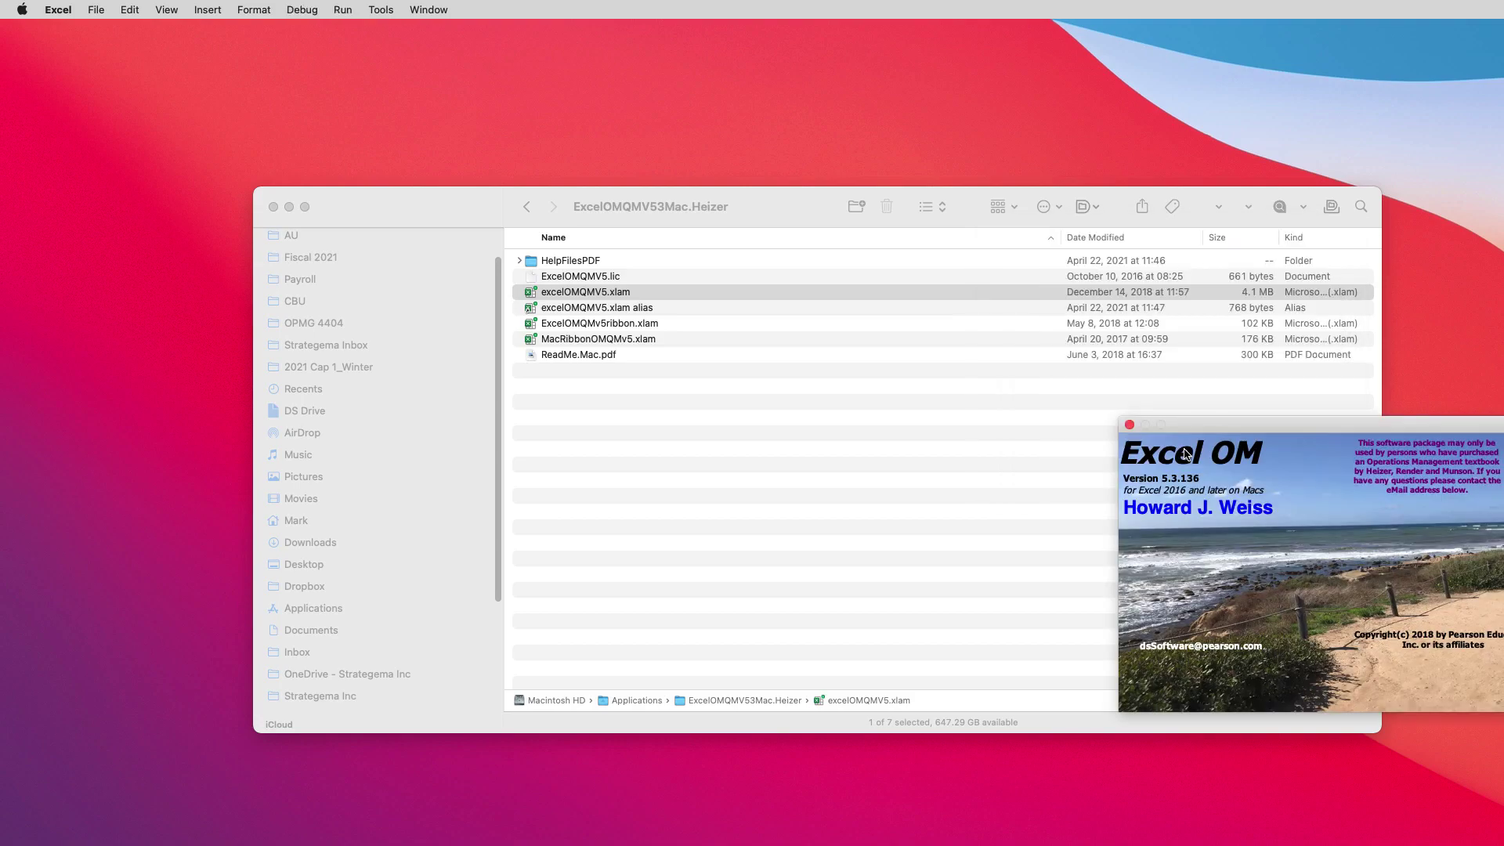
# Step: Dismiss the Excel OM splash, maximize the Excel window and zoom the sheet to 130%
pyautogui.click(1224, 429)
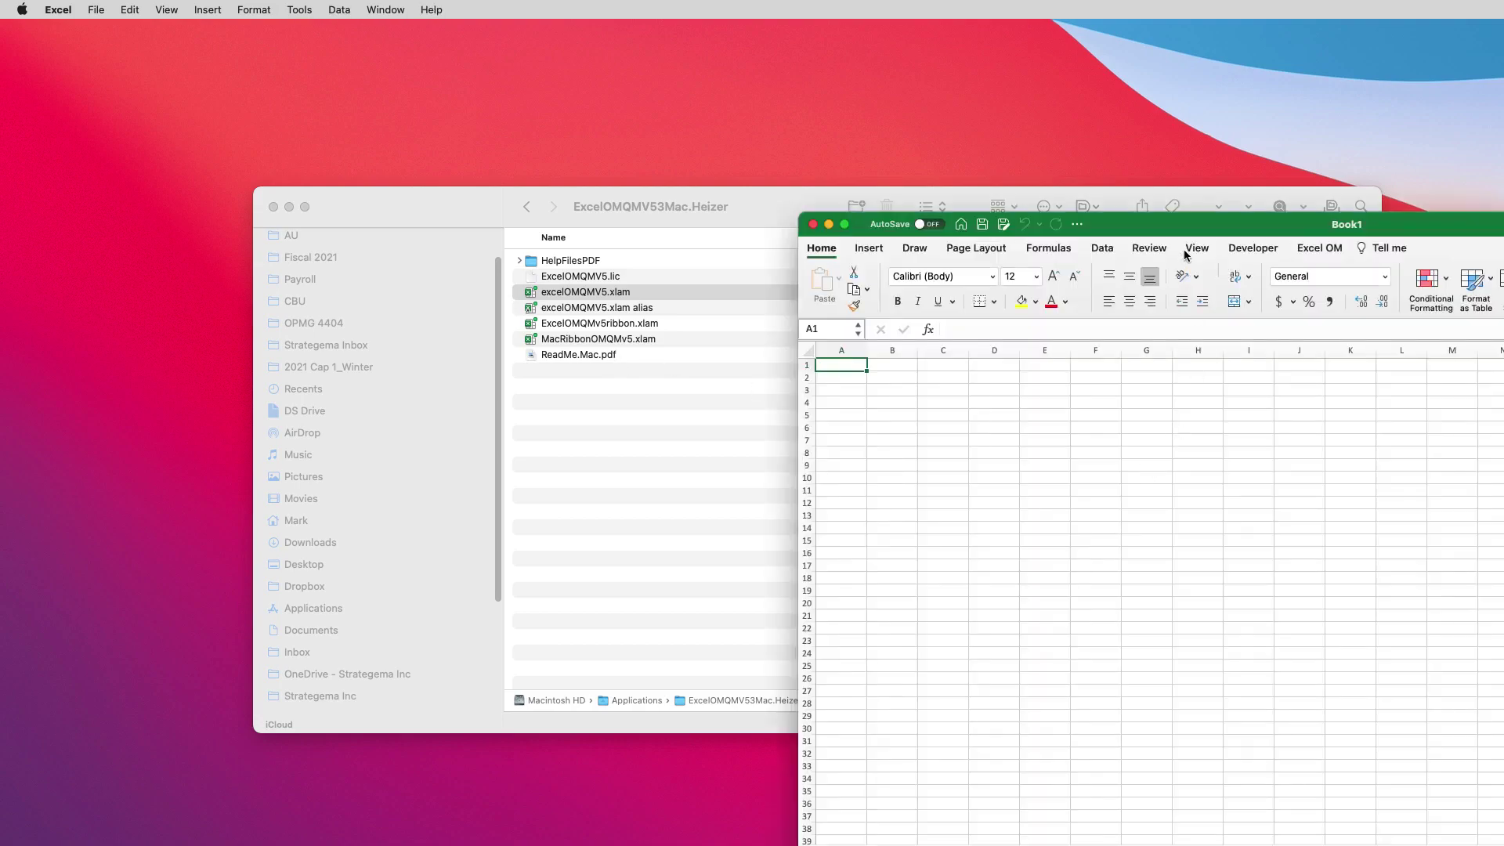
pyautogui.doubleClick(1179, 227)
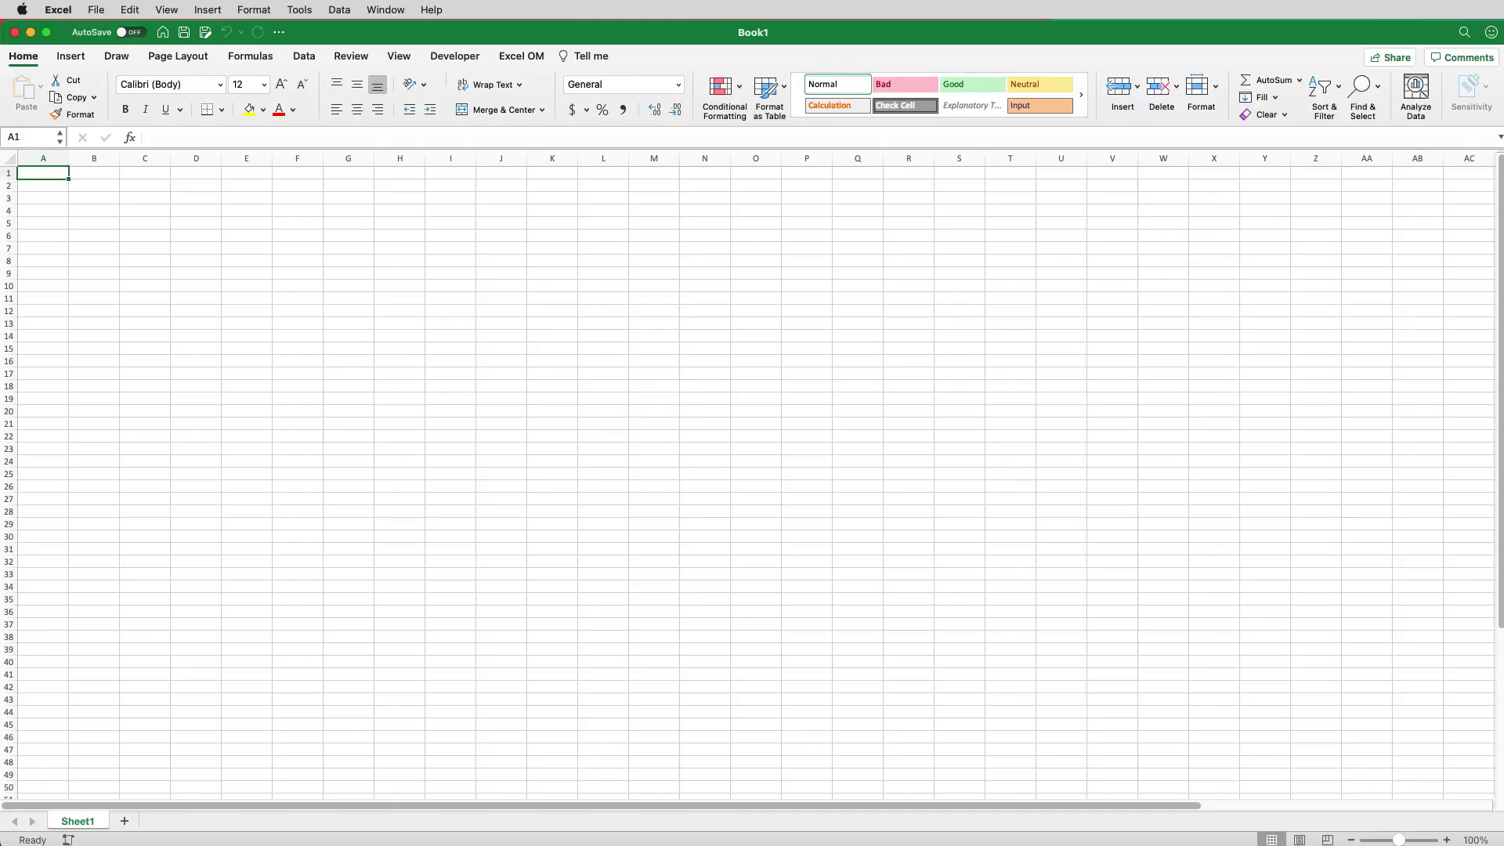
pyautogui.click(1446, 839)
pyautogui.click(1446, 839)
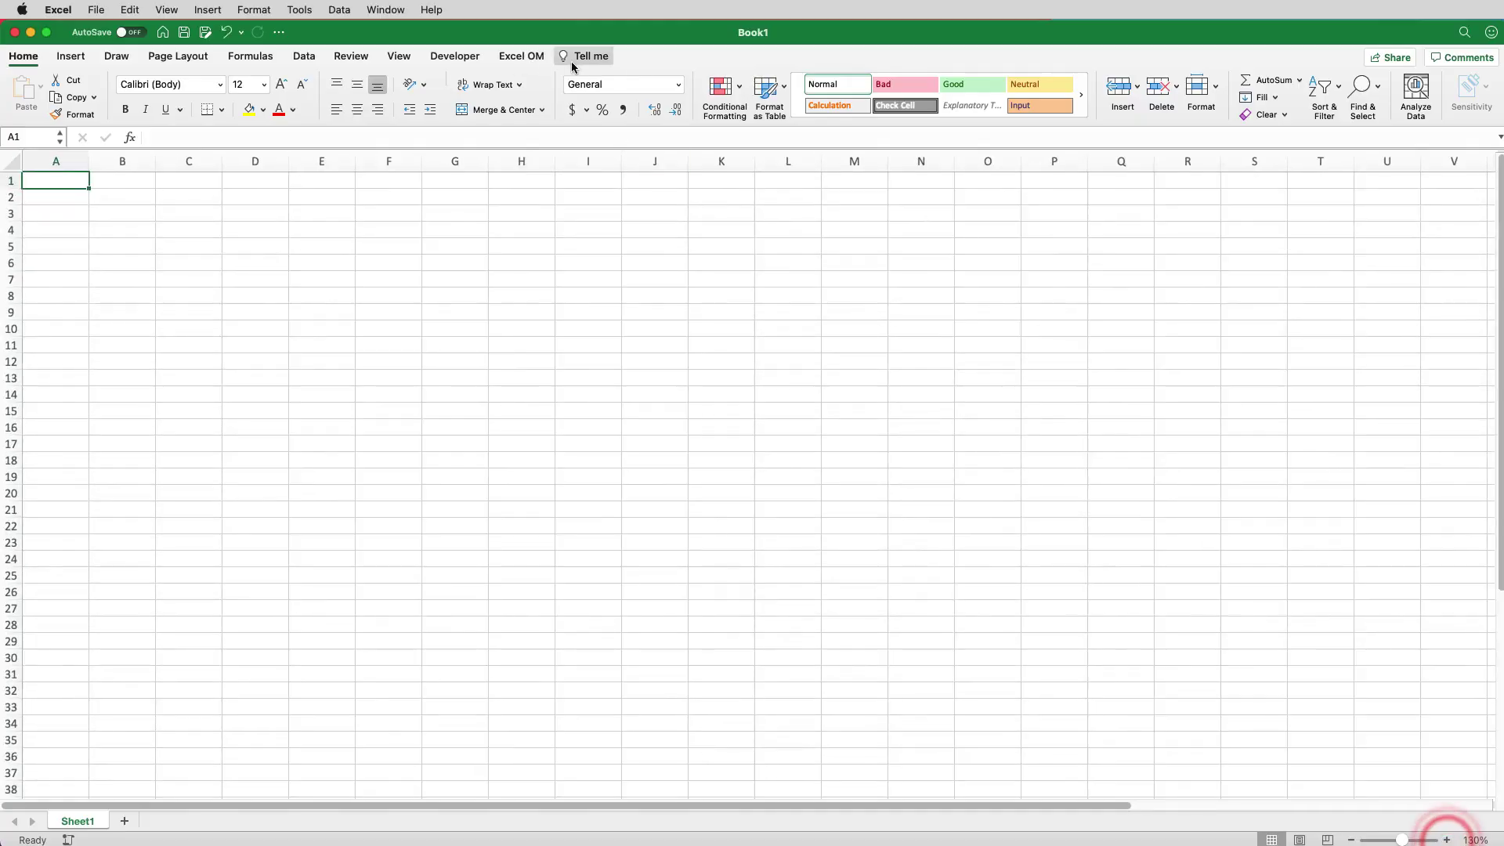
# Step: Bring up the Excel OM By Chapter model list, centred with an enlarged font
pyautogui.click(519, 57)
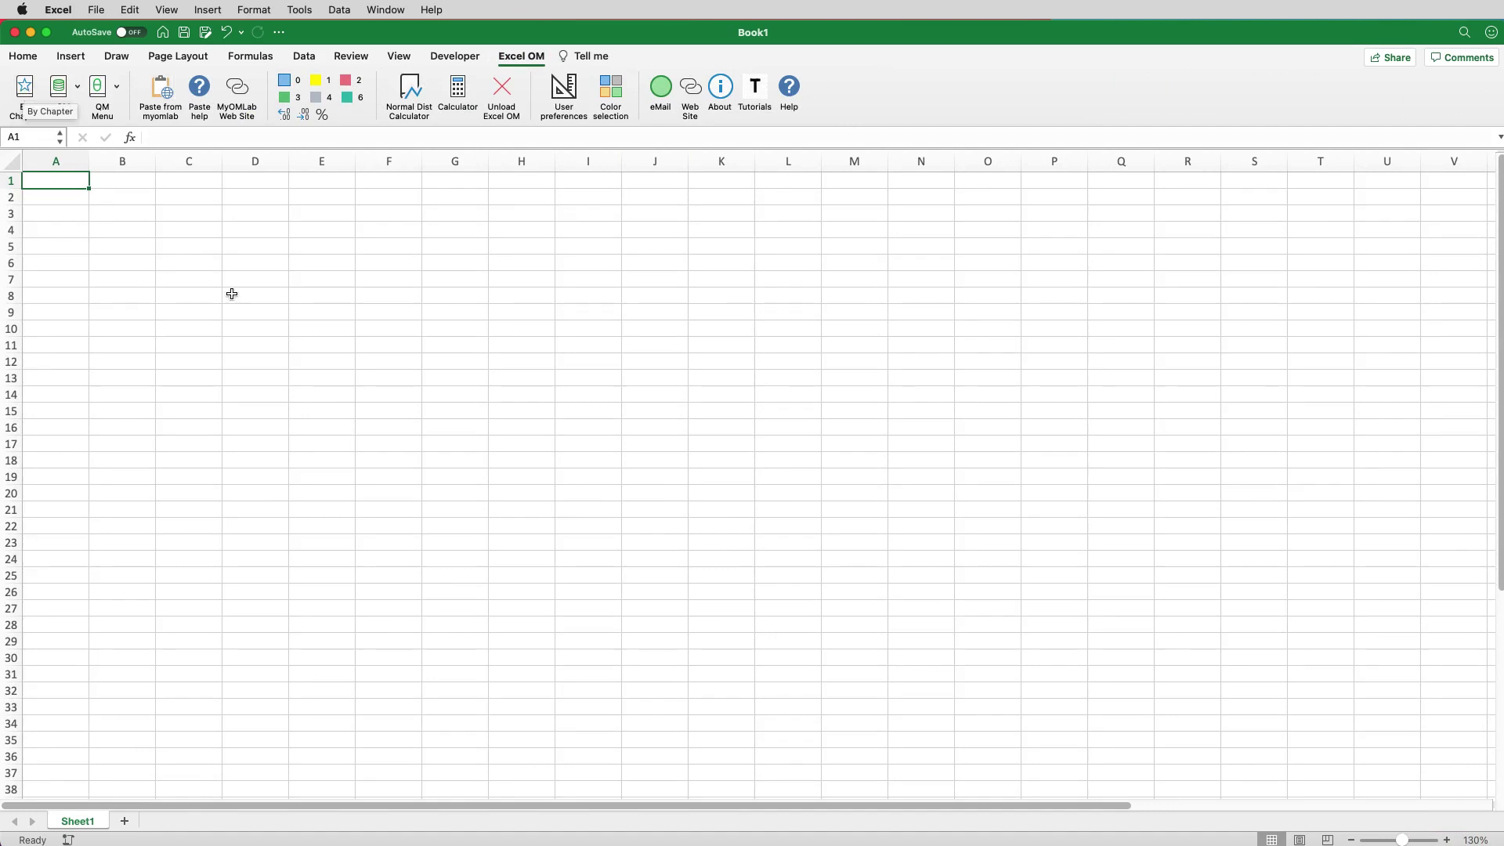
pyautogui.click(25, 95)
pyautogui.click(1244, 355)
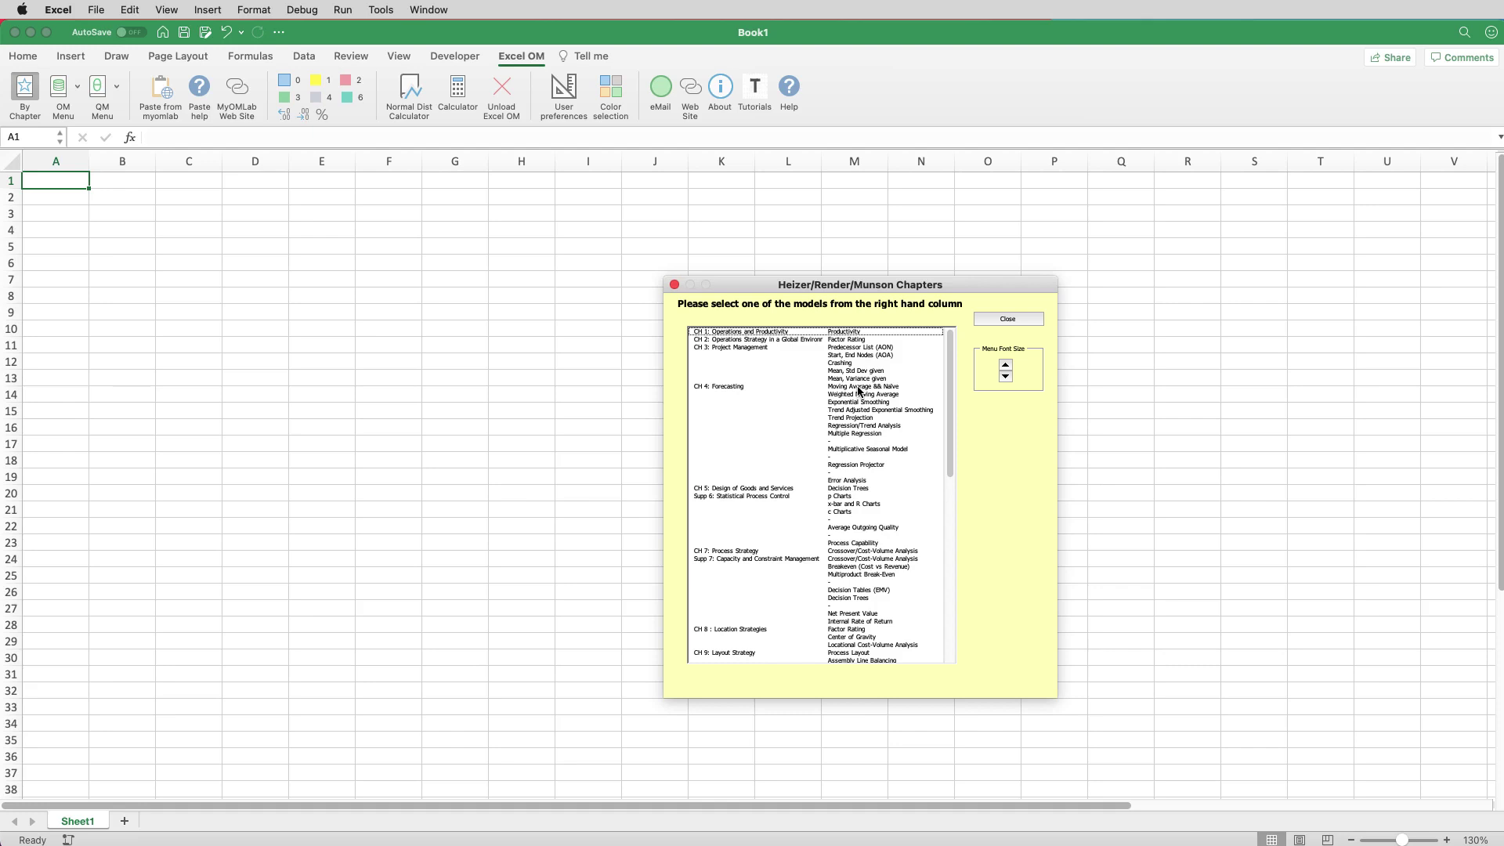
pyautogui.click(1005, 365)
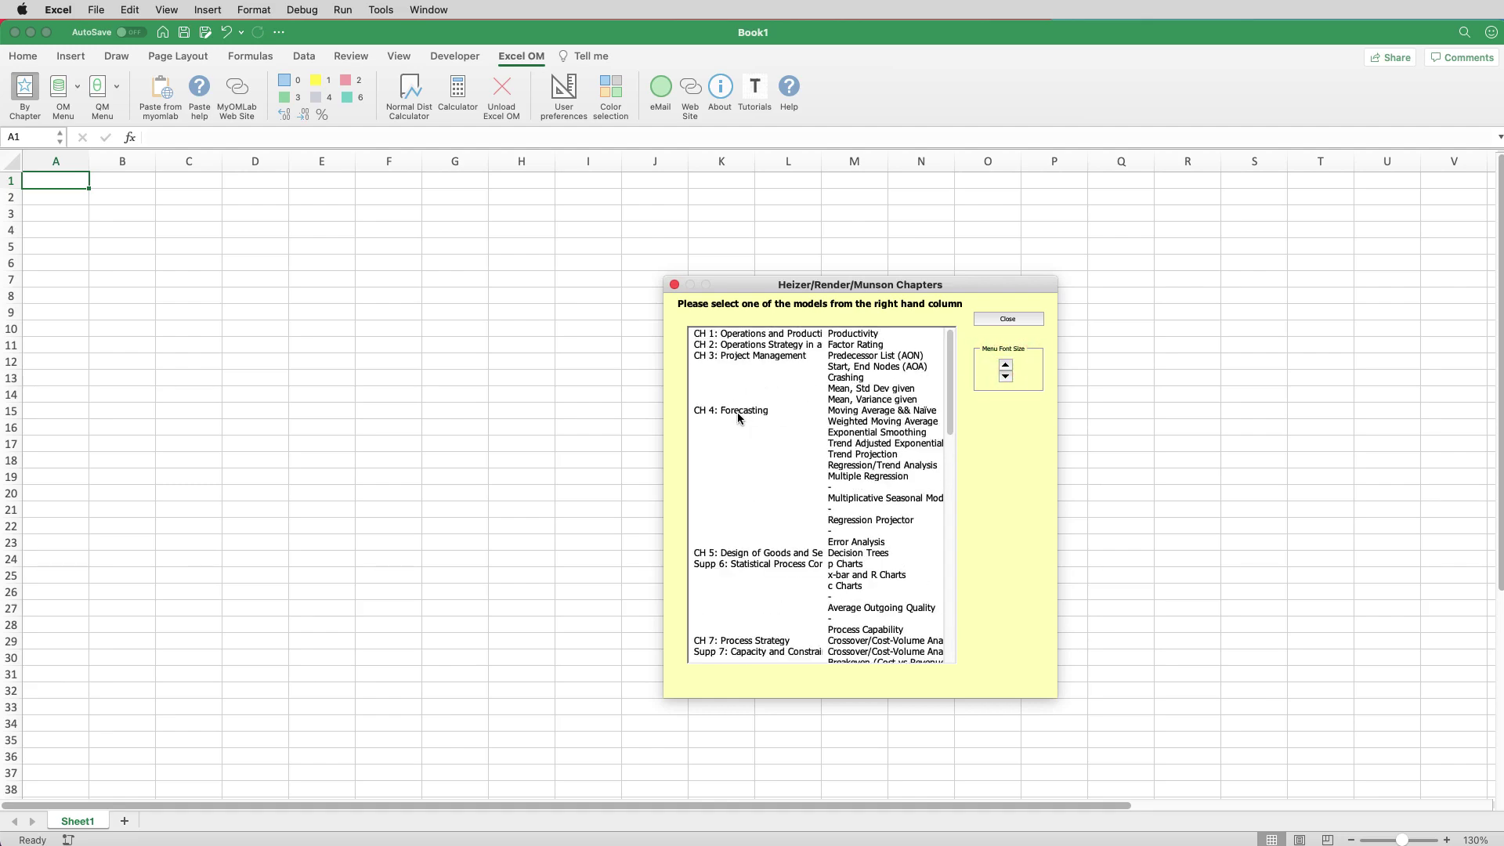
# Step: Choose Moving Average & Naïve and enter P4.1_3MA as title and sheet name
pyautogui.click(888, 413)
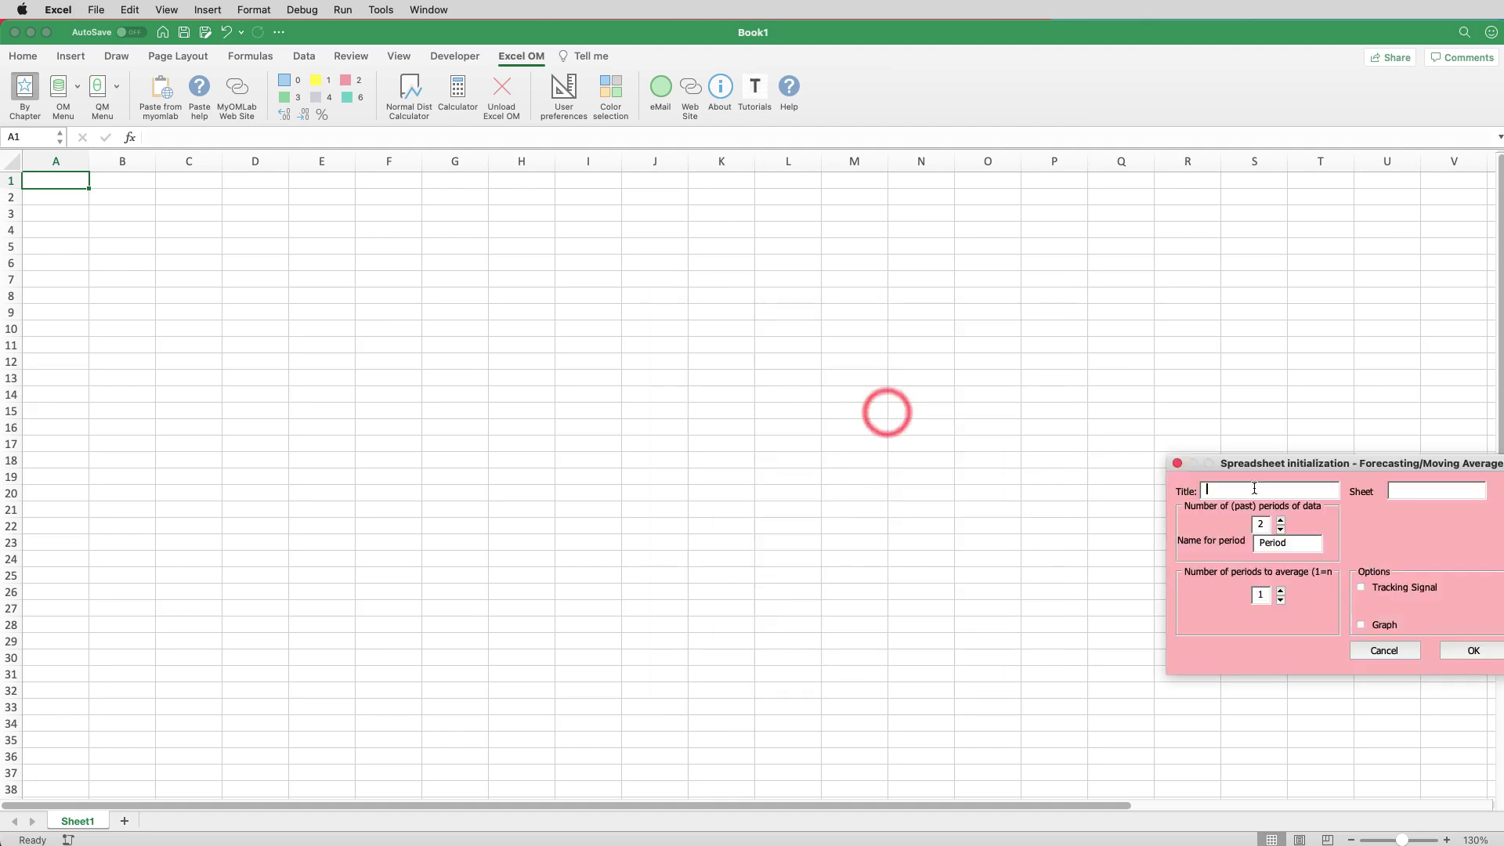
pyautogui.click(1276, 466)
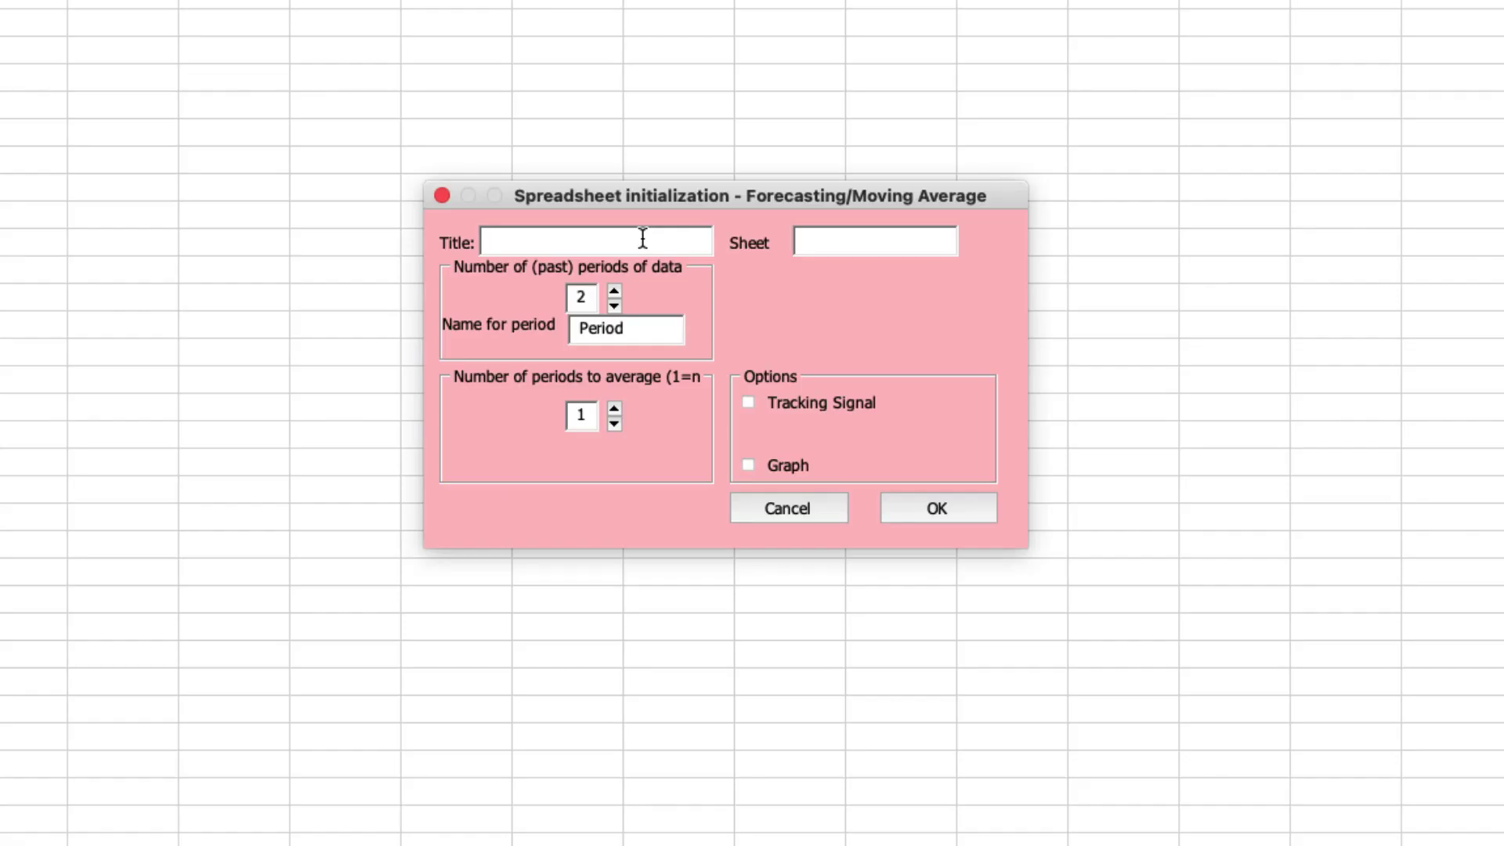
pyautogui.click(642, 237)
pyautogui.write('P4.1_3MA')
pyautogui.click(806, 240)
pyautogui.write('P4.1_3MA')
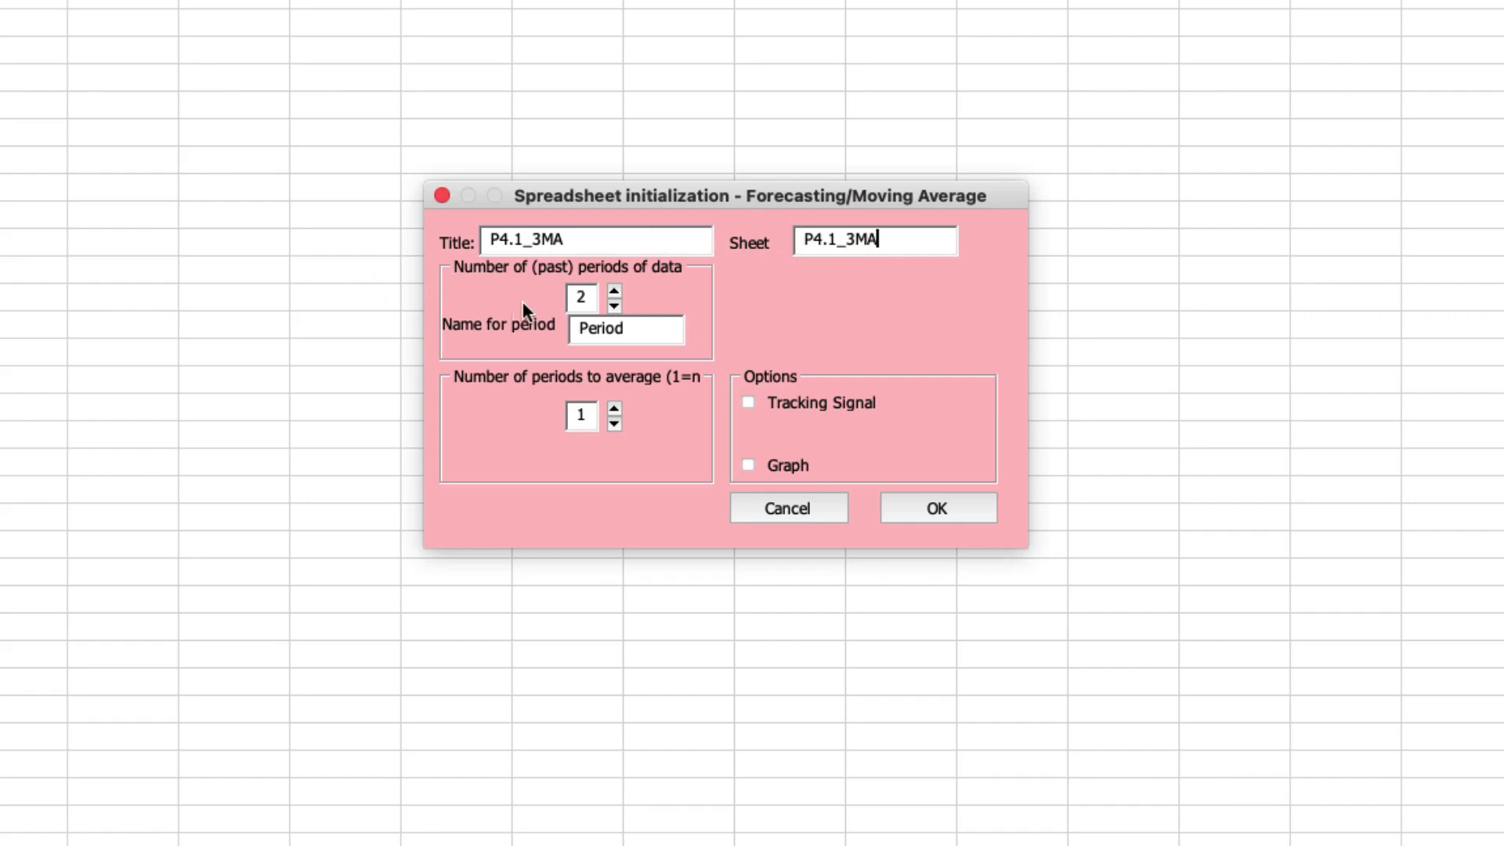
# Step: Set 6 past periods named Week and 3 periods to average
pyautogui.click(614, 290)
pyautogui.click(614, 290)
pyautogui.click(614, 291)
pyautogui.click(614, 291)
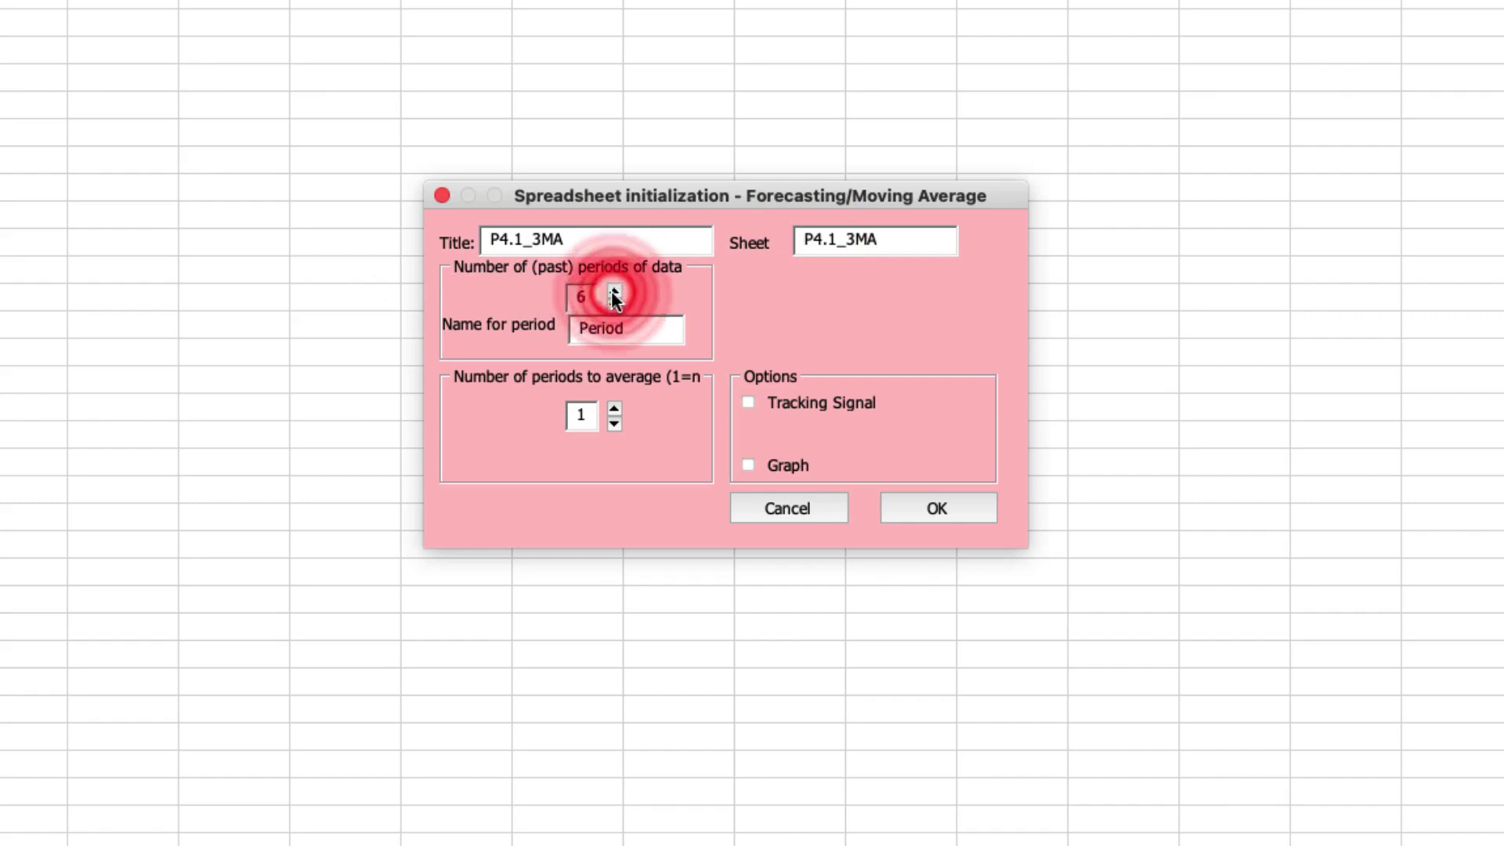
pyautogui.doubleClick(604, 332)
pyautogui.write('Wekk')
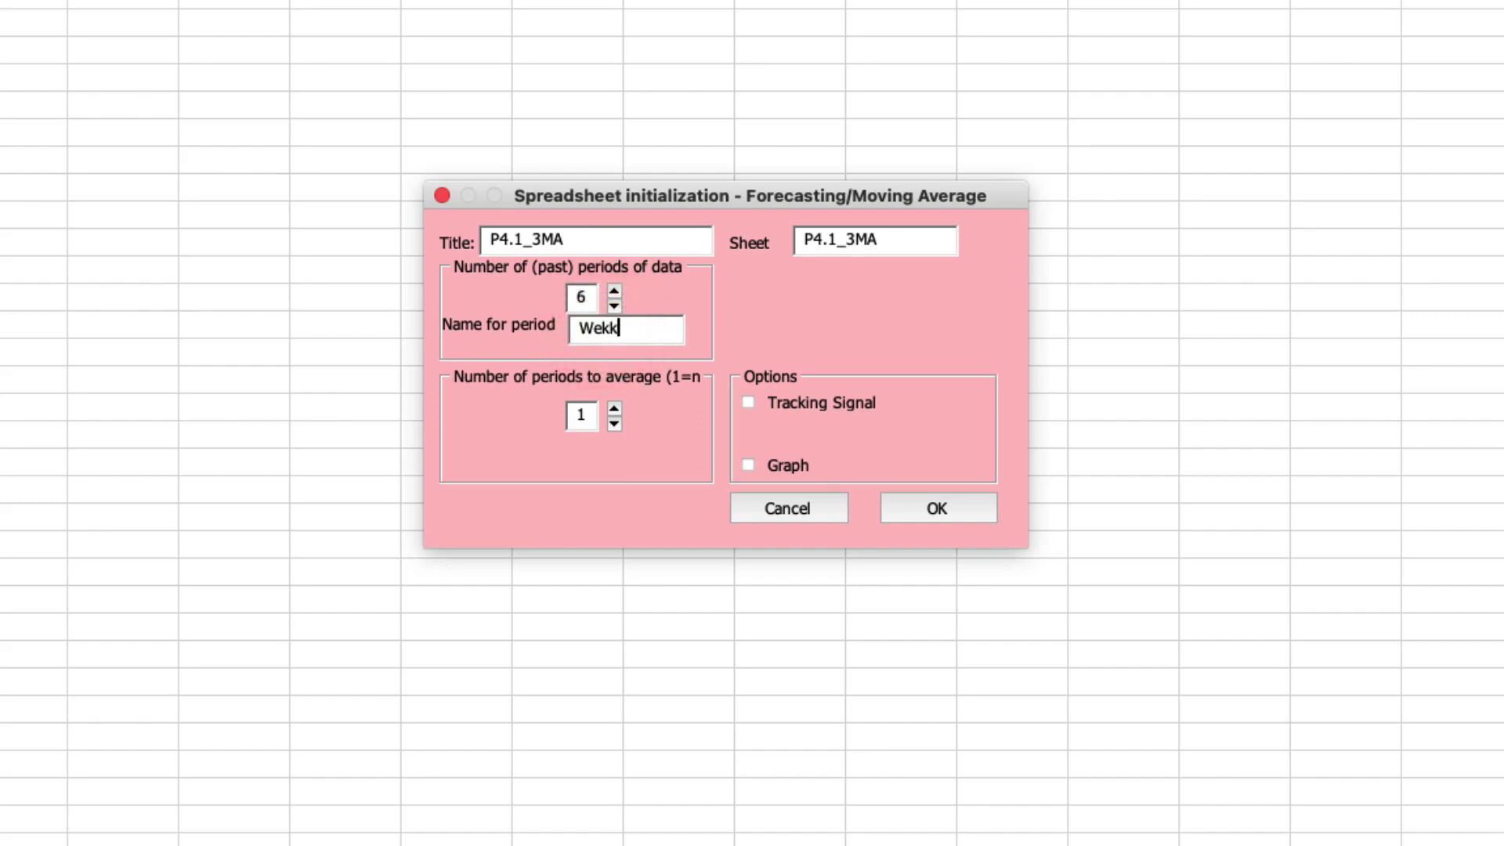
pyautogui.press('BackSpace')
pyautogui.press('BackSpace')
pyautogui.write('ek')
pyautogui.click(614, 408)
pyautogui.click(614, 408)
# Step: Generate the P4.1_3MA moving-average sheet and select the first demand cell B10
pyautogui.click(934, 507)
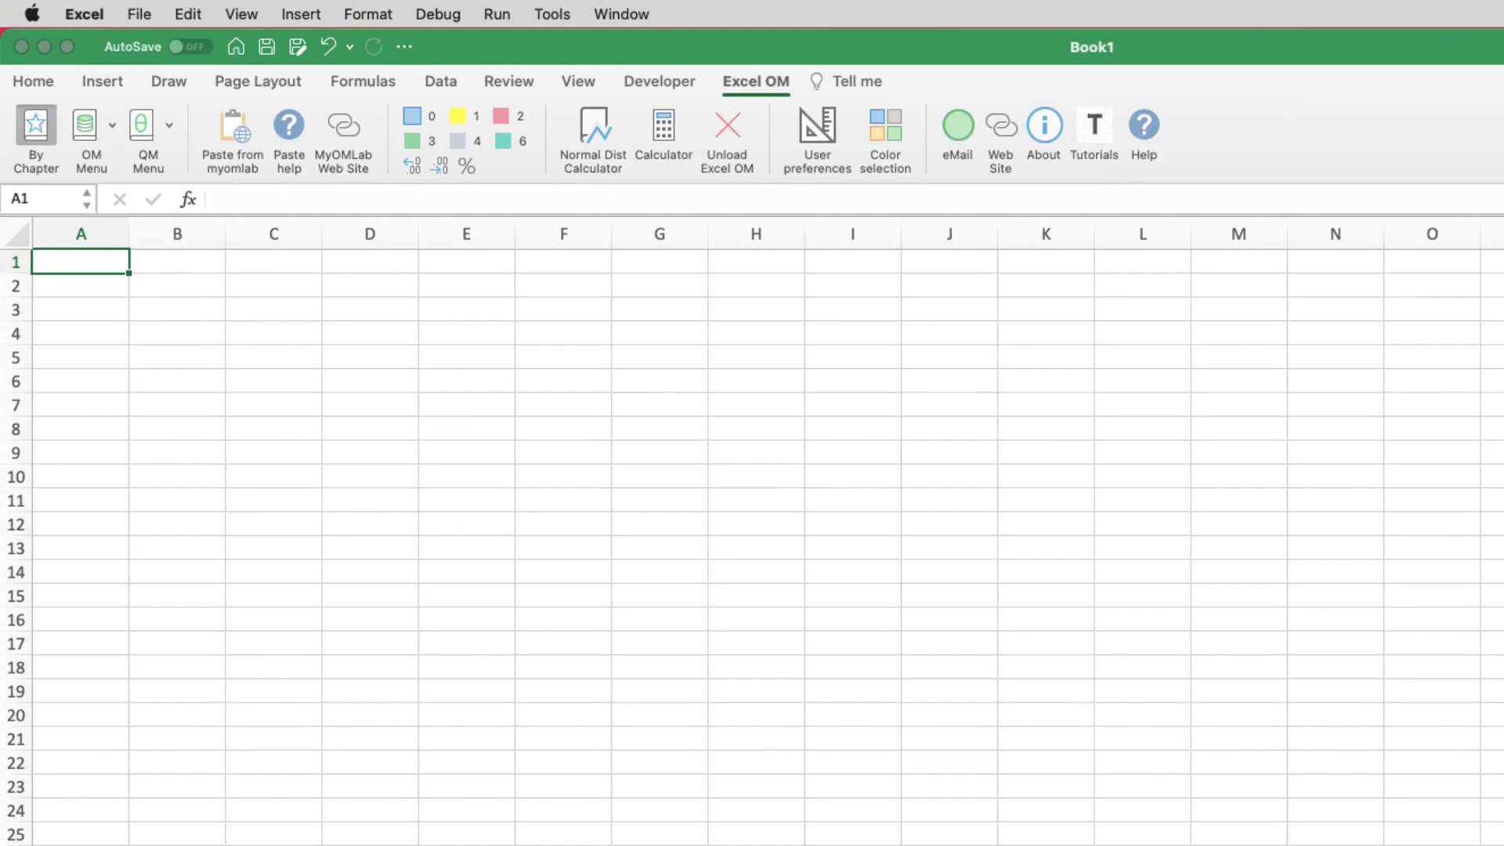
pyautogui.scroll(5, 70, 533)
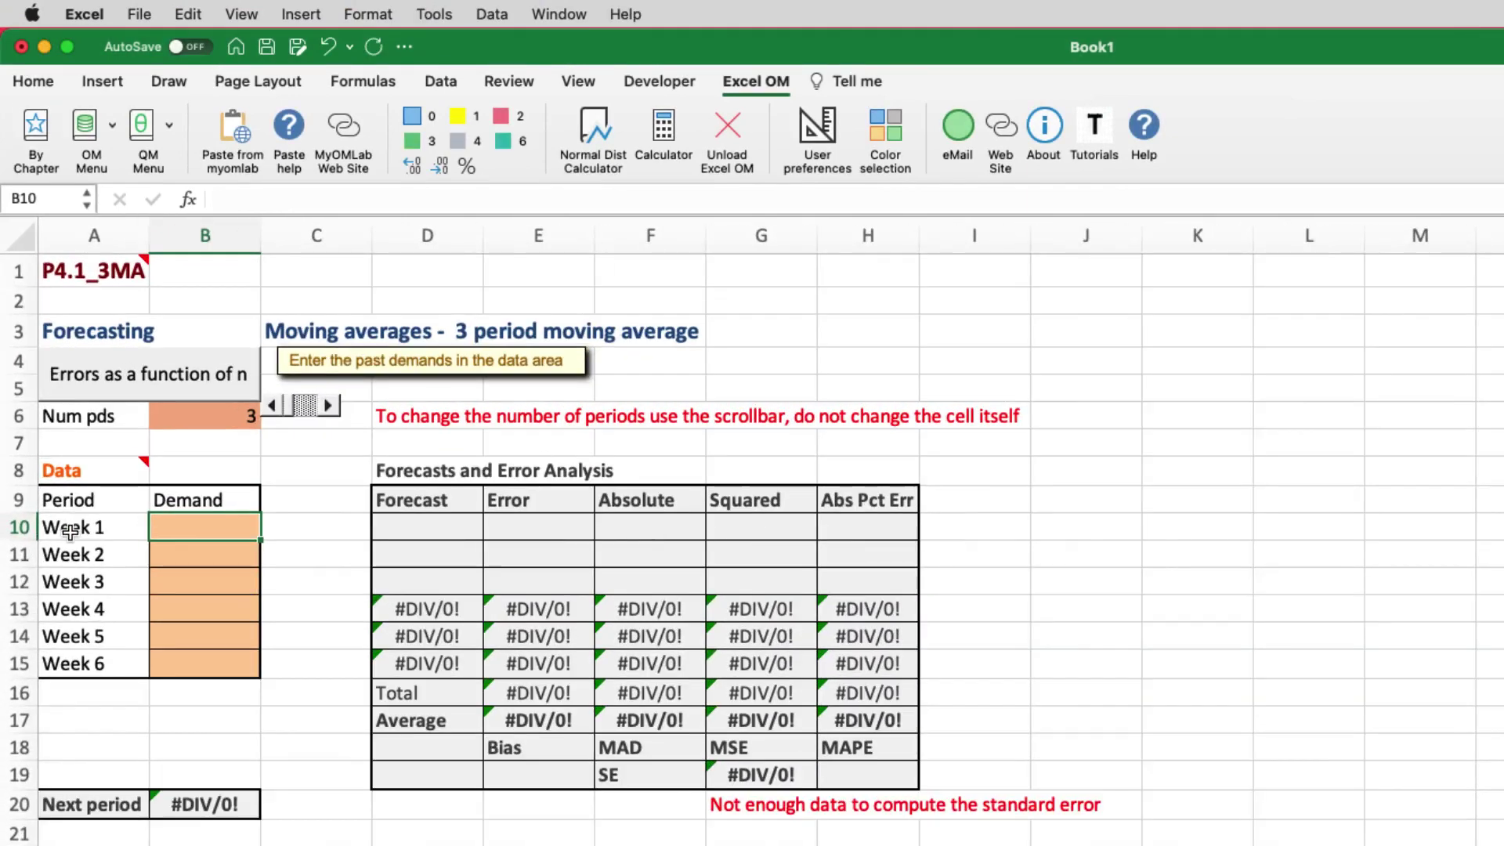
pyautogui.click(71, 532)
pyautogui.press('Right')
# Step: Enter weekly demands 360, 389, 410, 381, 368 and 374 in B10:B15
pyautogui.write('360')
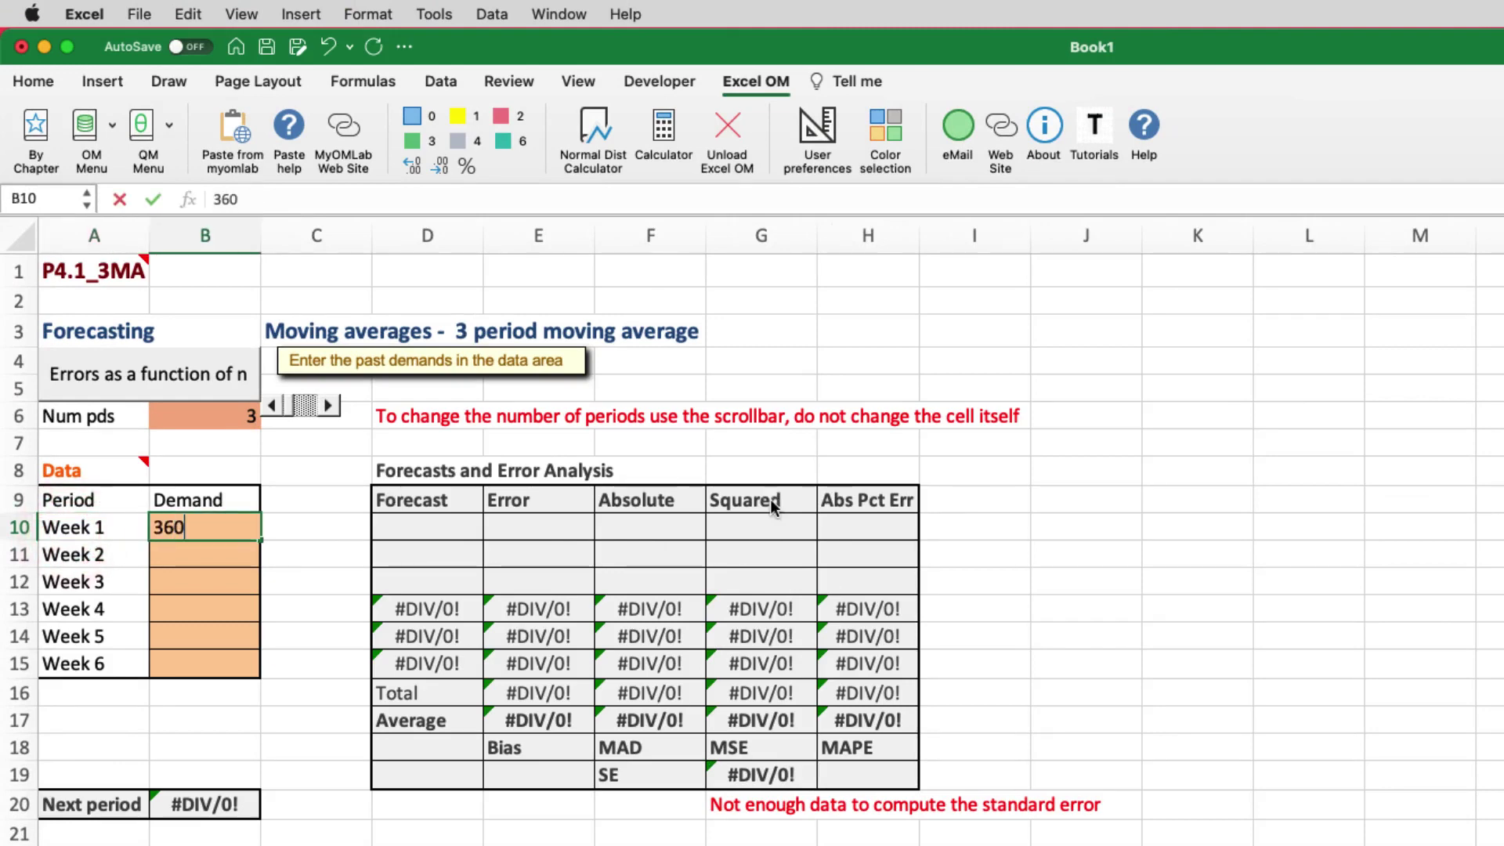
pyautogui.press('Return')
pyautogui.write('389')
pyautogui.press('Return')
pyautogui.write('410')
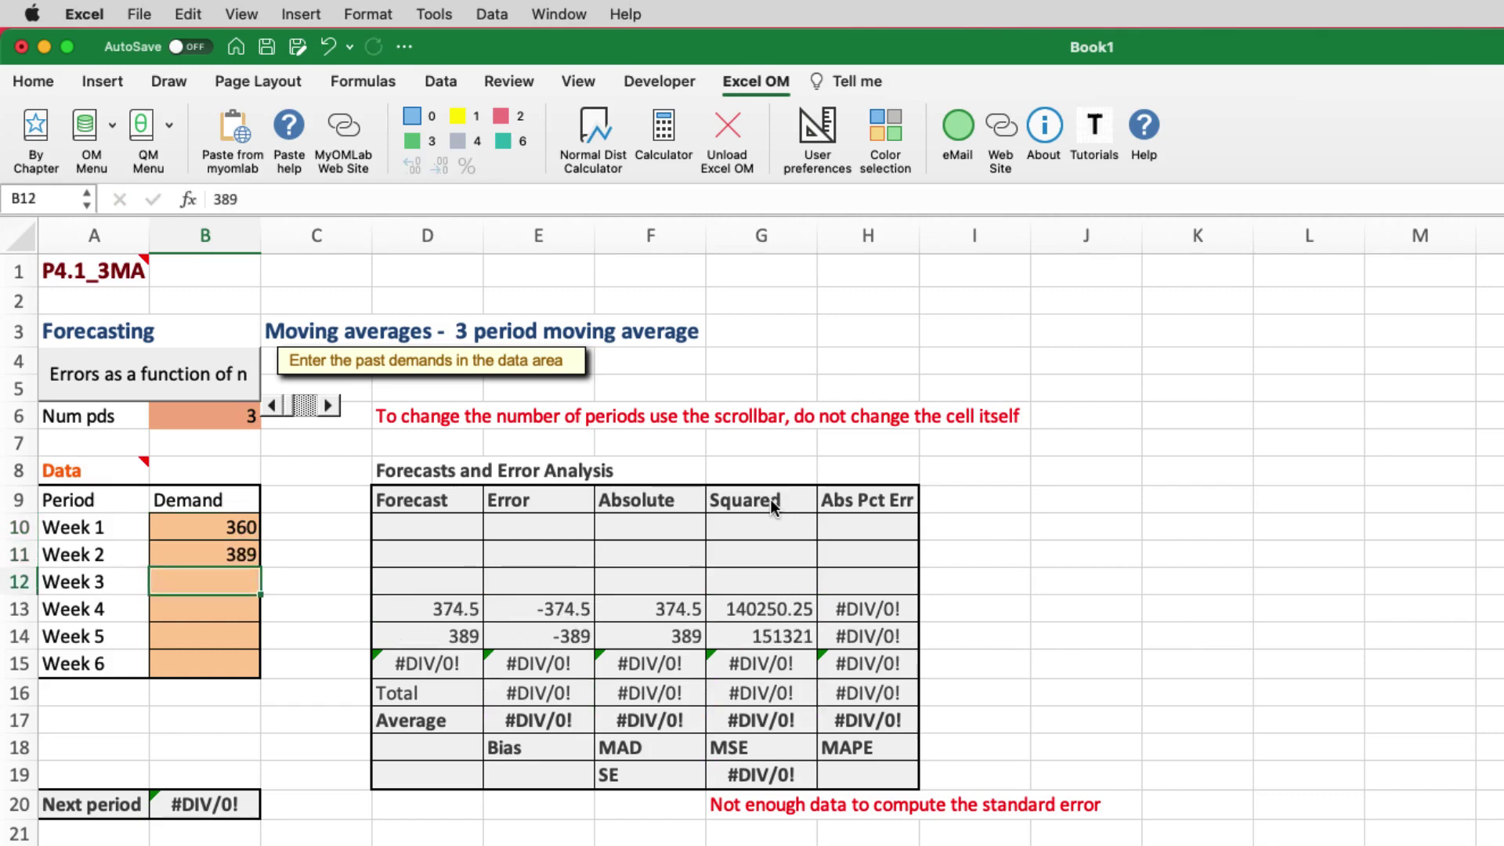
pyautogui.press('Return')
pyautogui.write('381')
pyautogui.press('Return')
pyautogui.write('368')
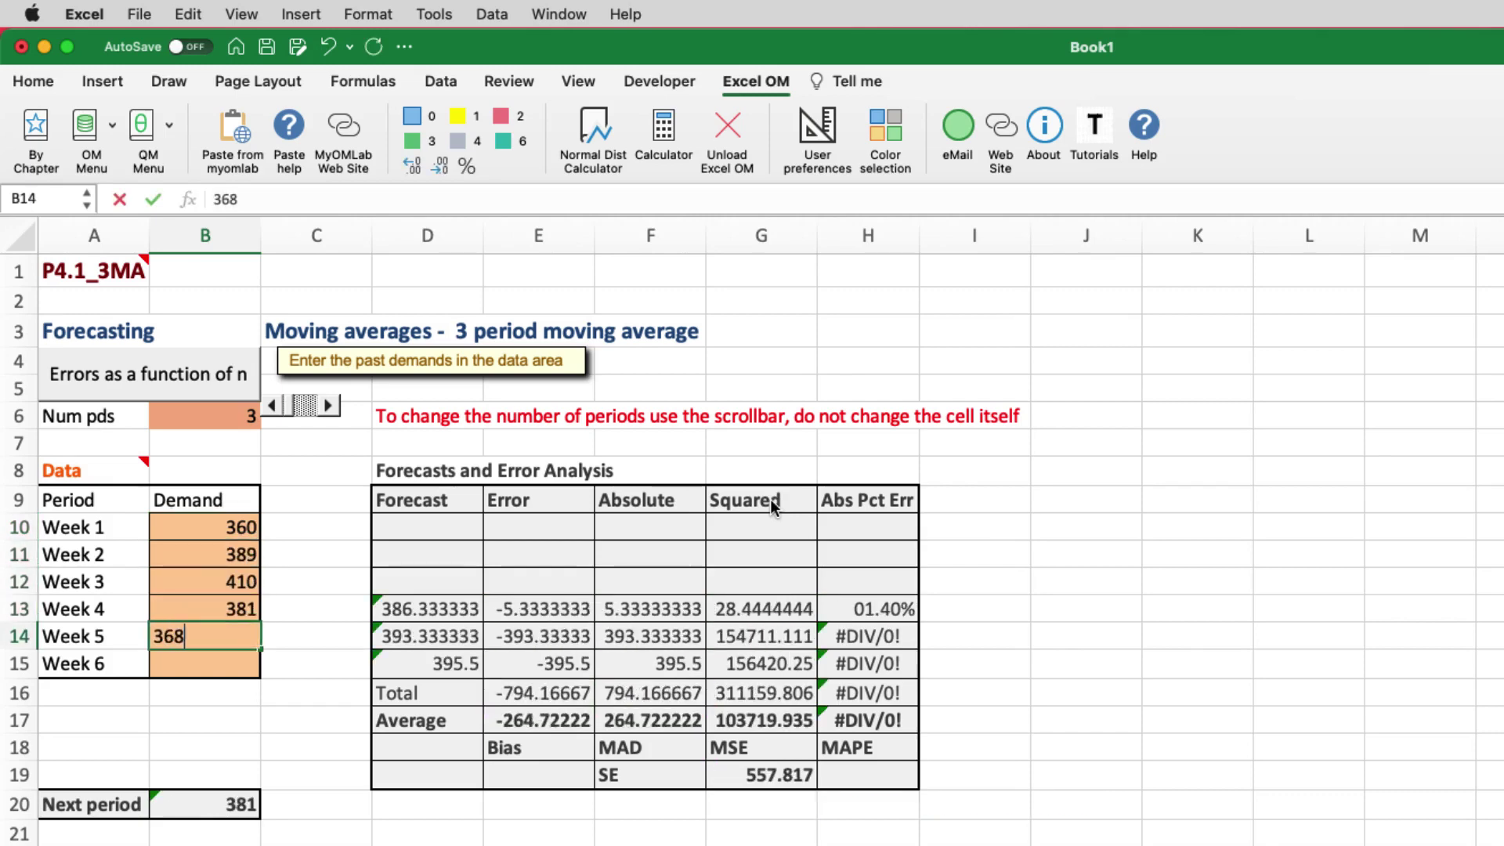
pyautogui.press('Return')
pyautogui.write('374')
pyautogui.press('Return')
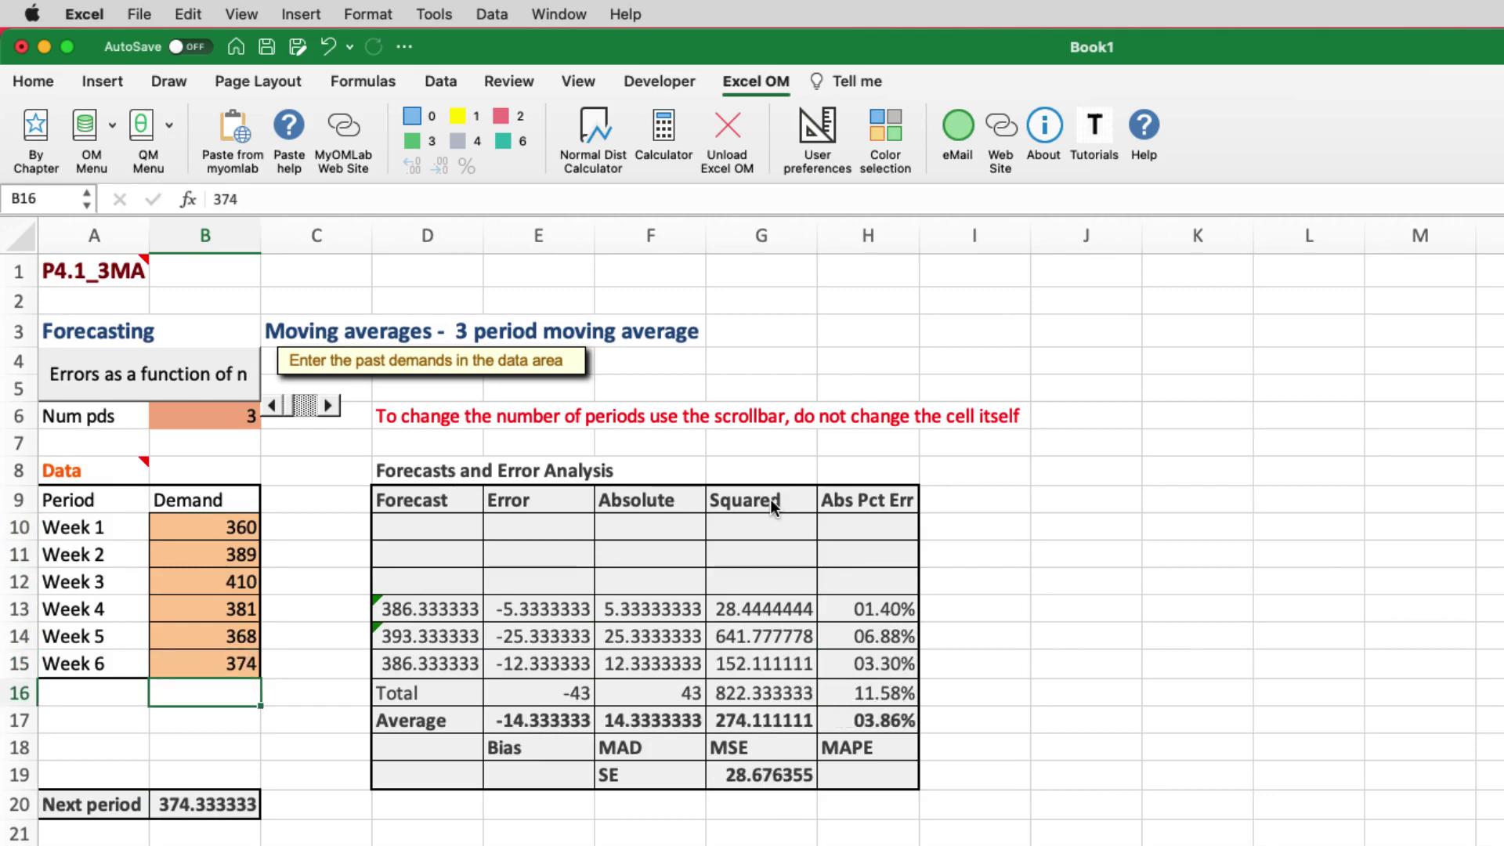
# Step: Check the next-period forecast of 374.333 and nudge averaged periods to 4 and back to 3
pyautogui.moveTo(207, 803); pyautogui.dragTo(68, 795)
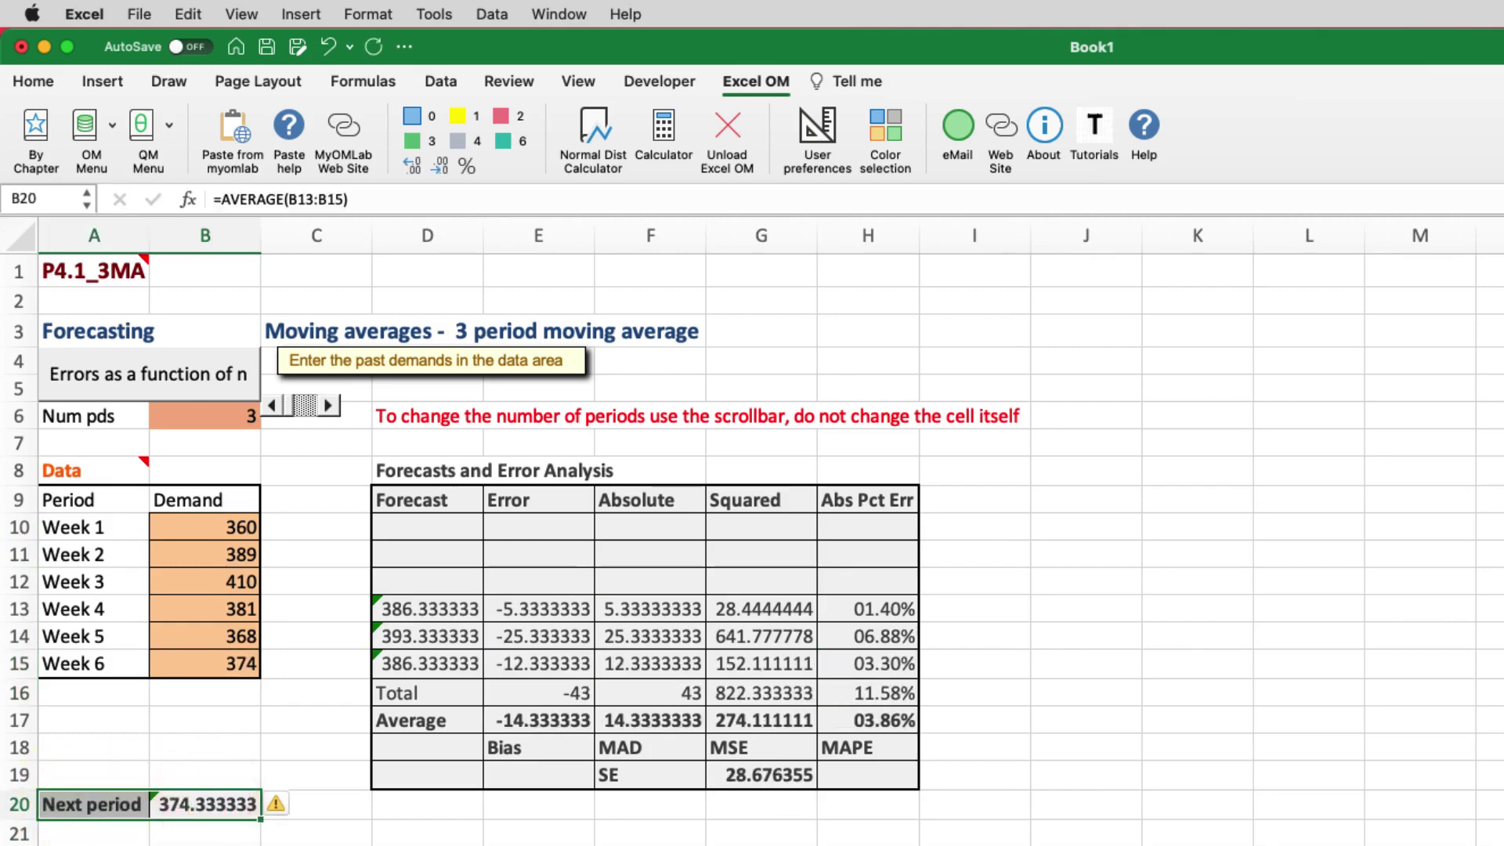
pyautogui.click(205, 845)
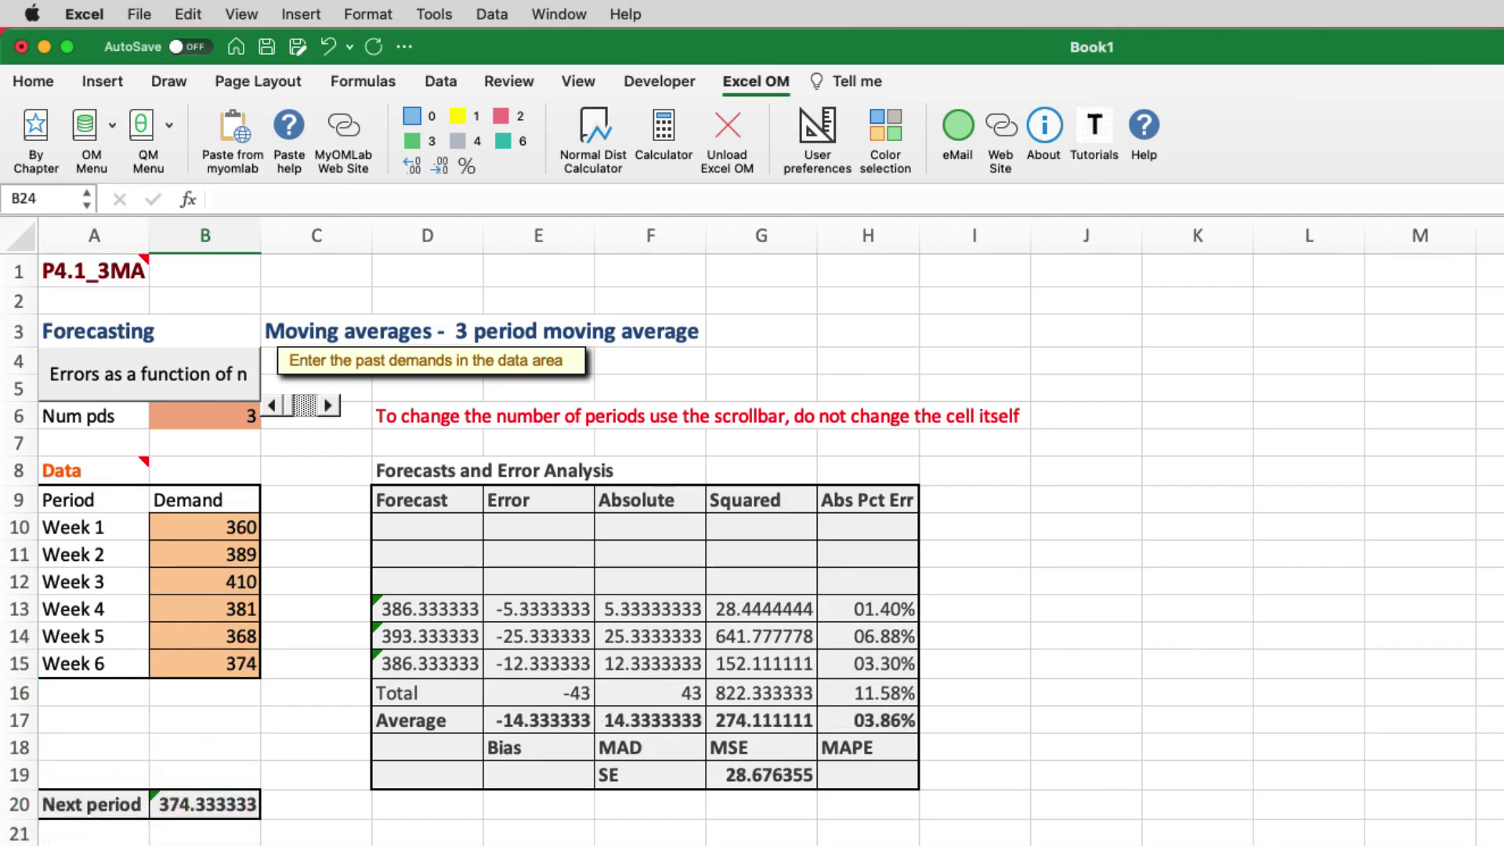
pyautogui.click(105, 822)
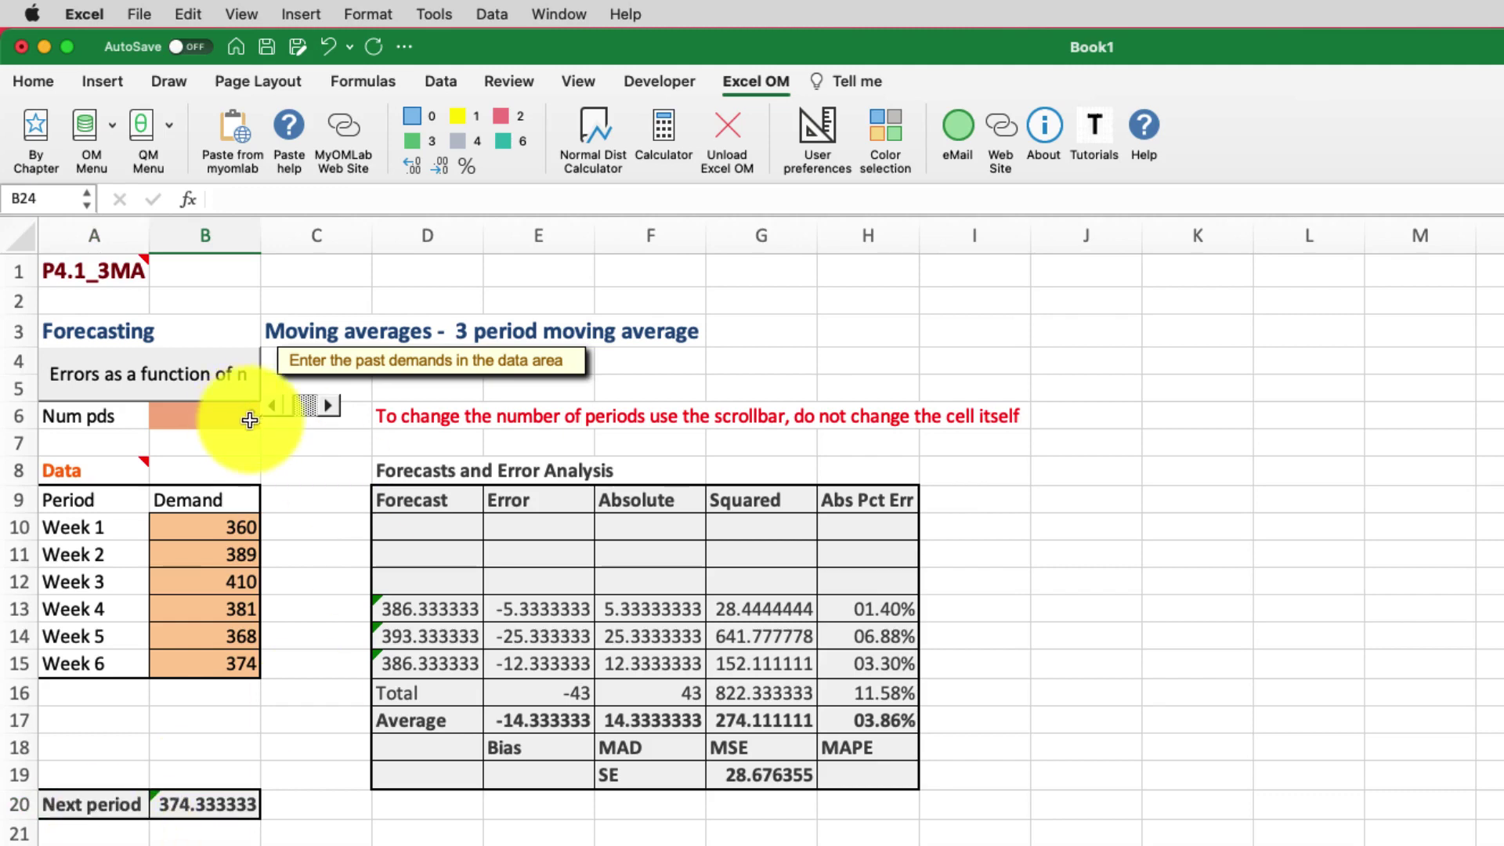
pyautogui.click(330, 408)
pyautogui.click(269, 407)
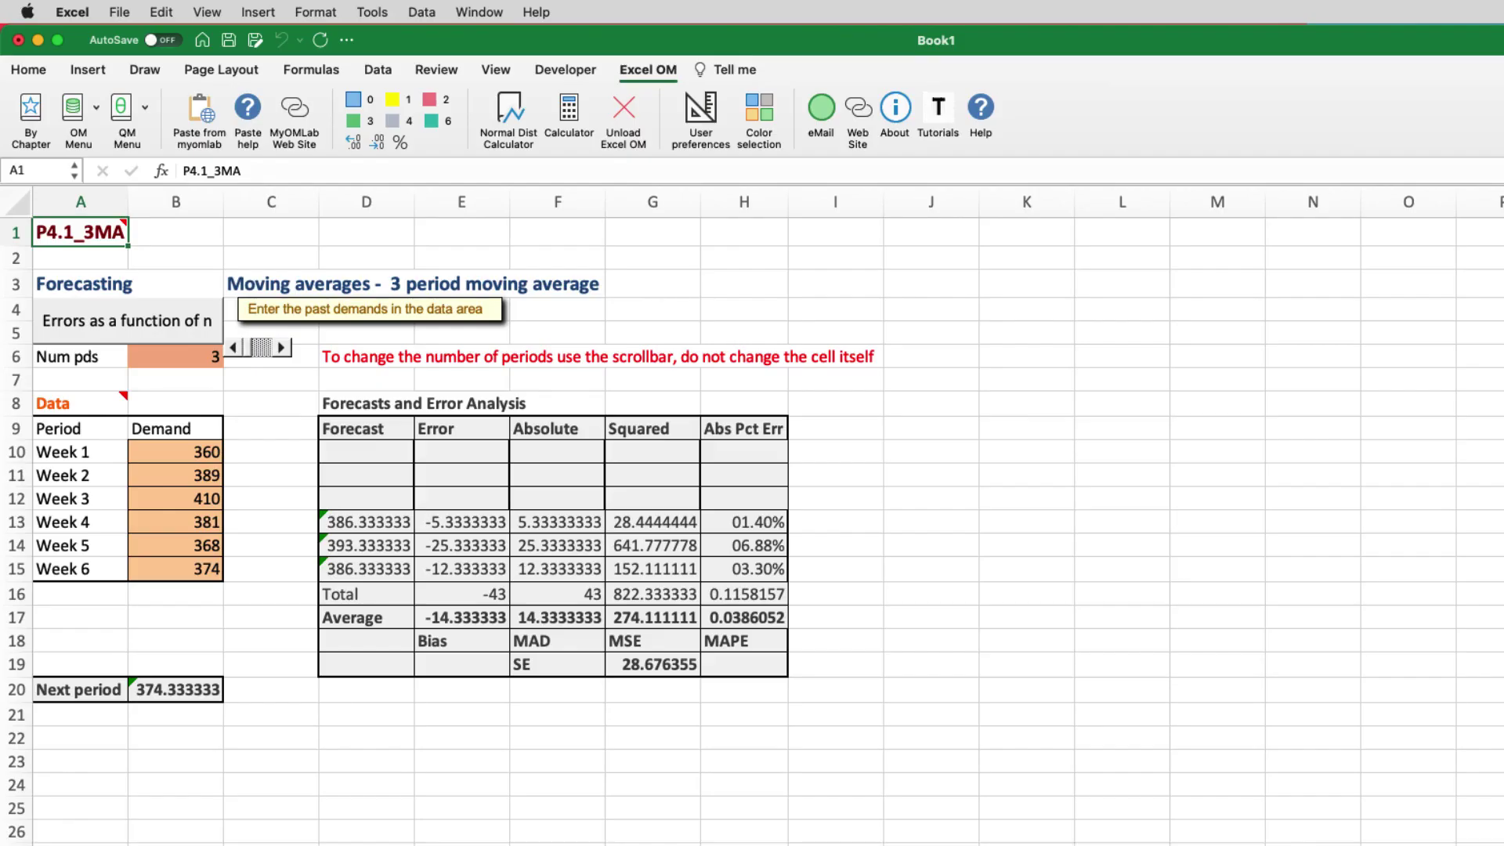
# Step: Choose Weighted Moving Average from By Chapter and name the sheet P4.1_3WMA
pyautogui.click(31, 106)
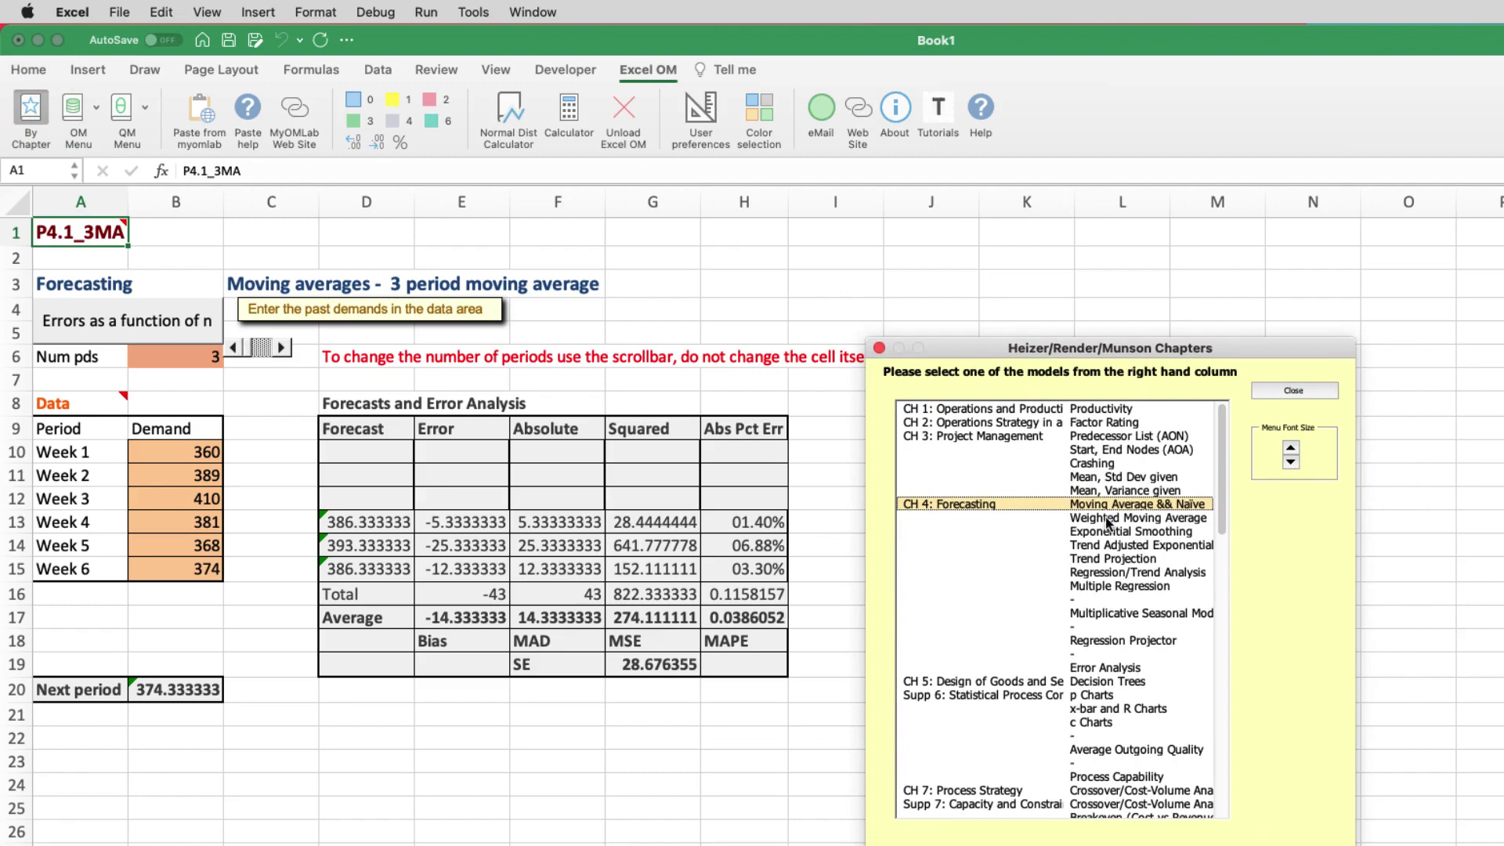
pyautogui.click(1108, 518)
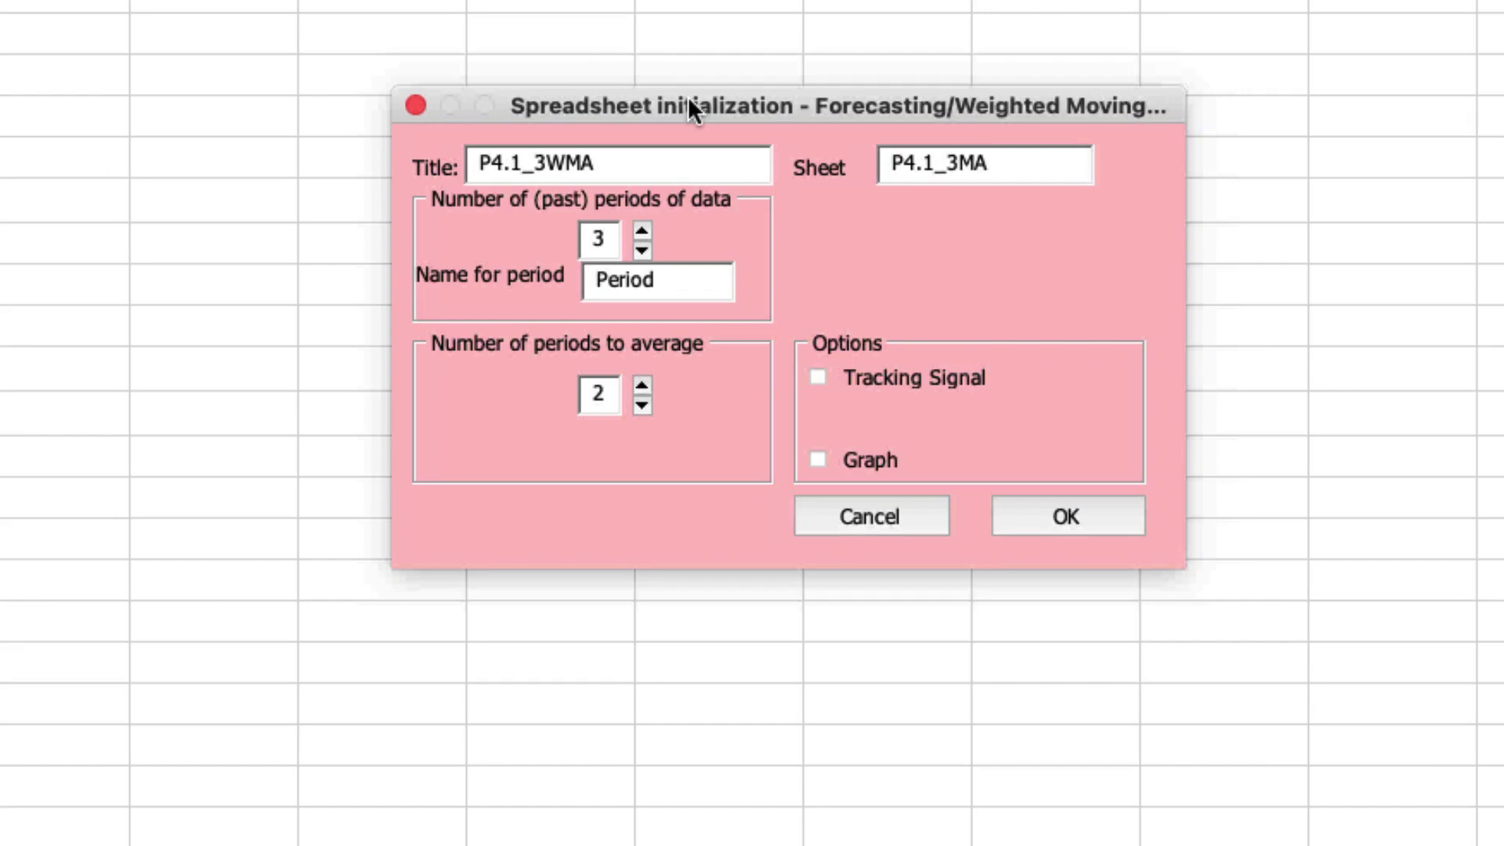
pyautogui.moveTo(687, 97); pyautogui.dragTo(659, 93)
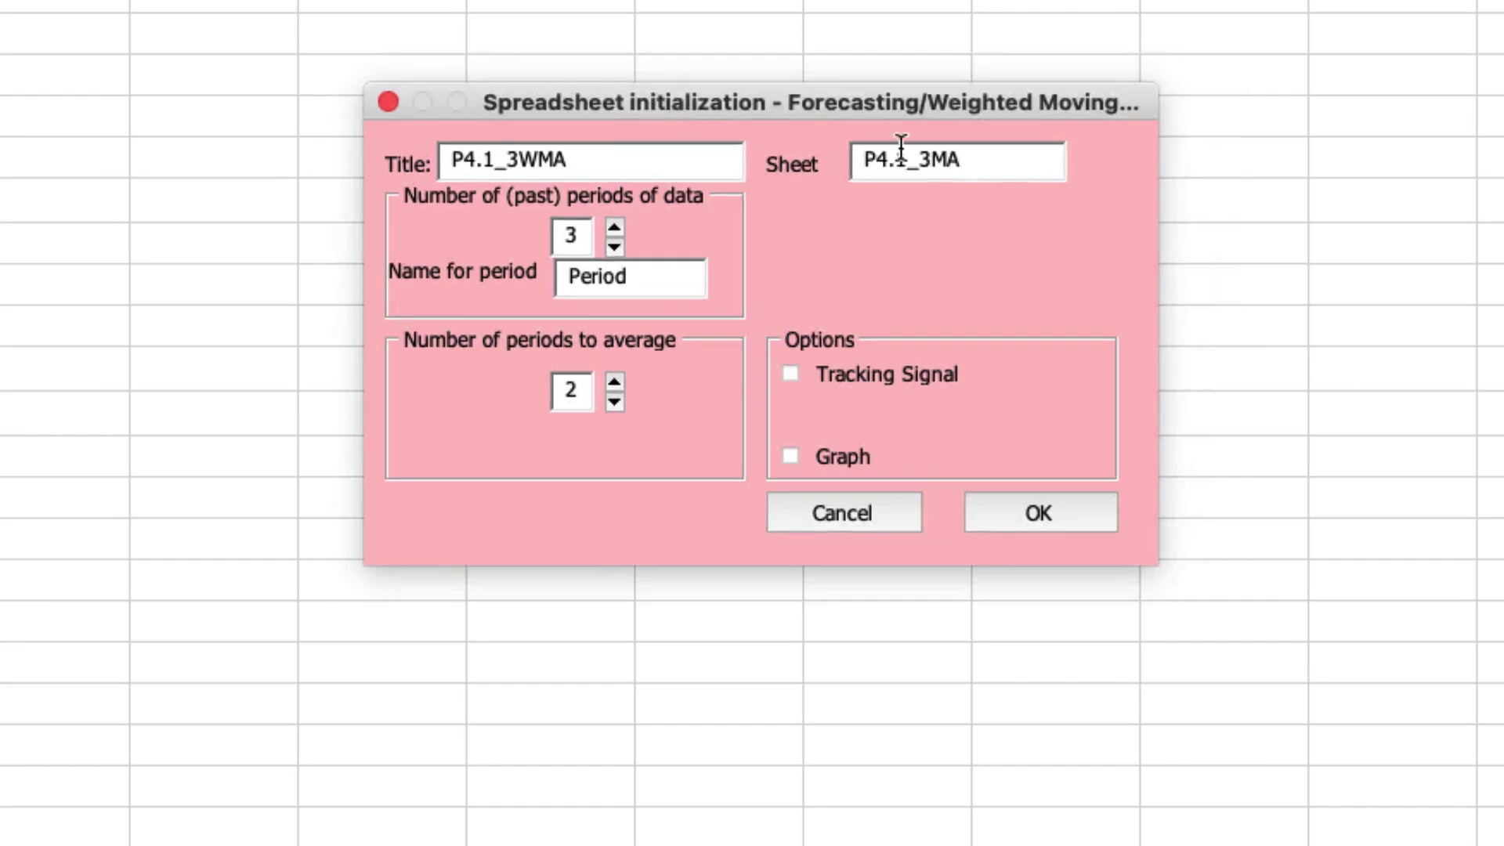
pyautogui.click(1027, 162)
pyautogui.press('Left')
pyautogui.press('Left')
pyautogui.write('W')
# Step: Set 6 past periods named Week, 3 periods to average, and create the sheet
pyautogui.click(614, 226)
pyautogui.click(614, 226)
pyautogui.click(614, 227)
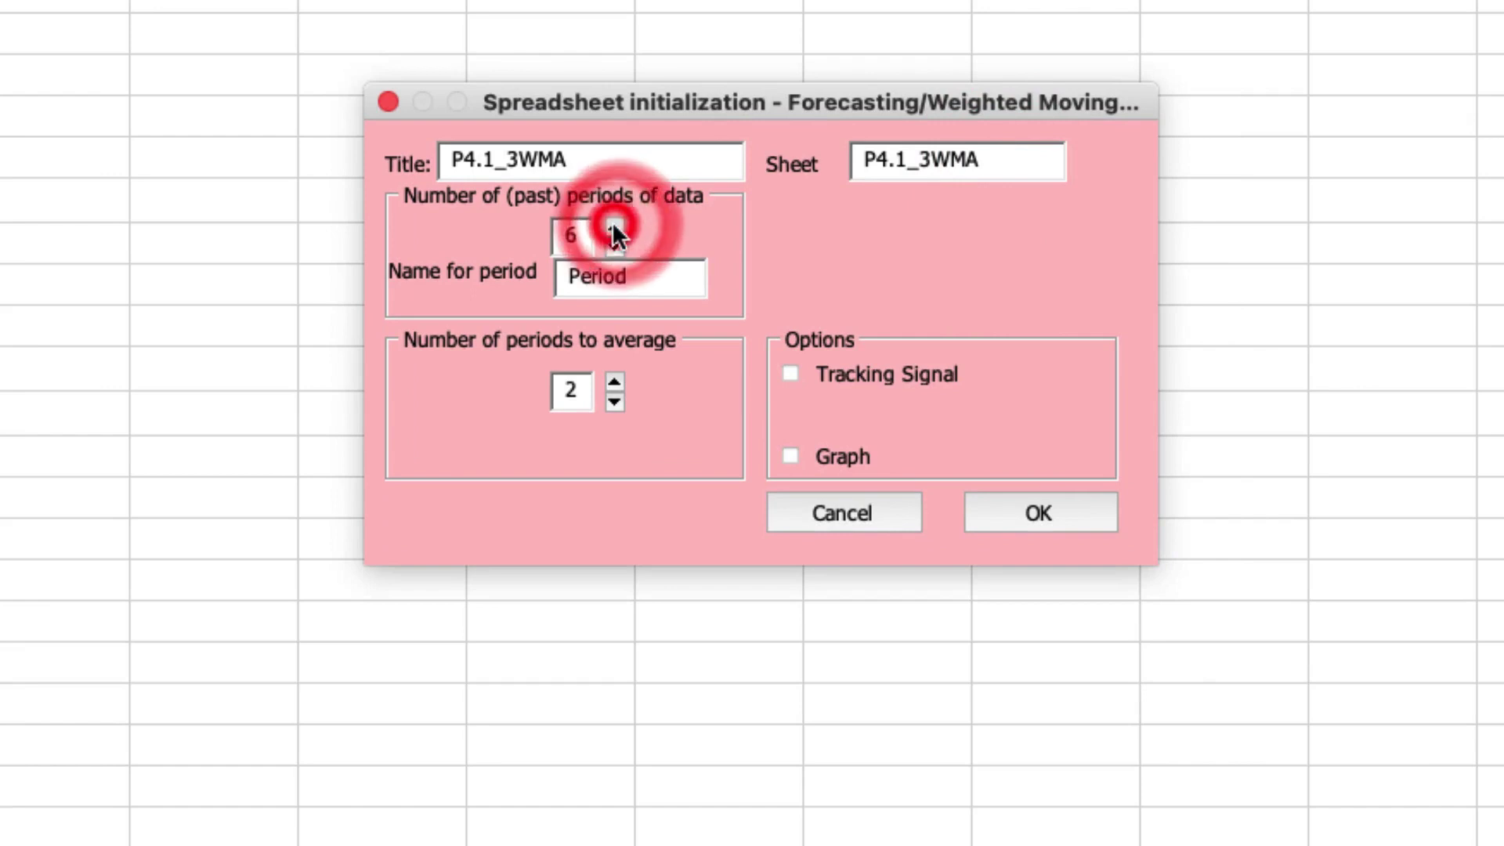
pyautogui.doubleClick(611, 276)
pyautogui.write('Wek')
pyautogui.press('BackSpace')
pyautogui.write('ek')
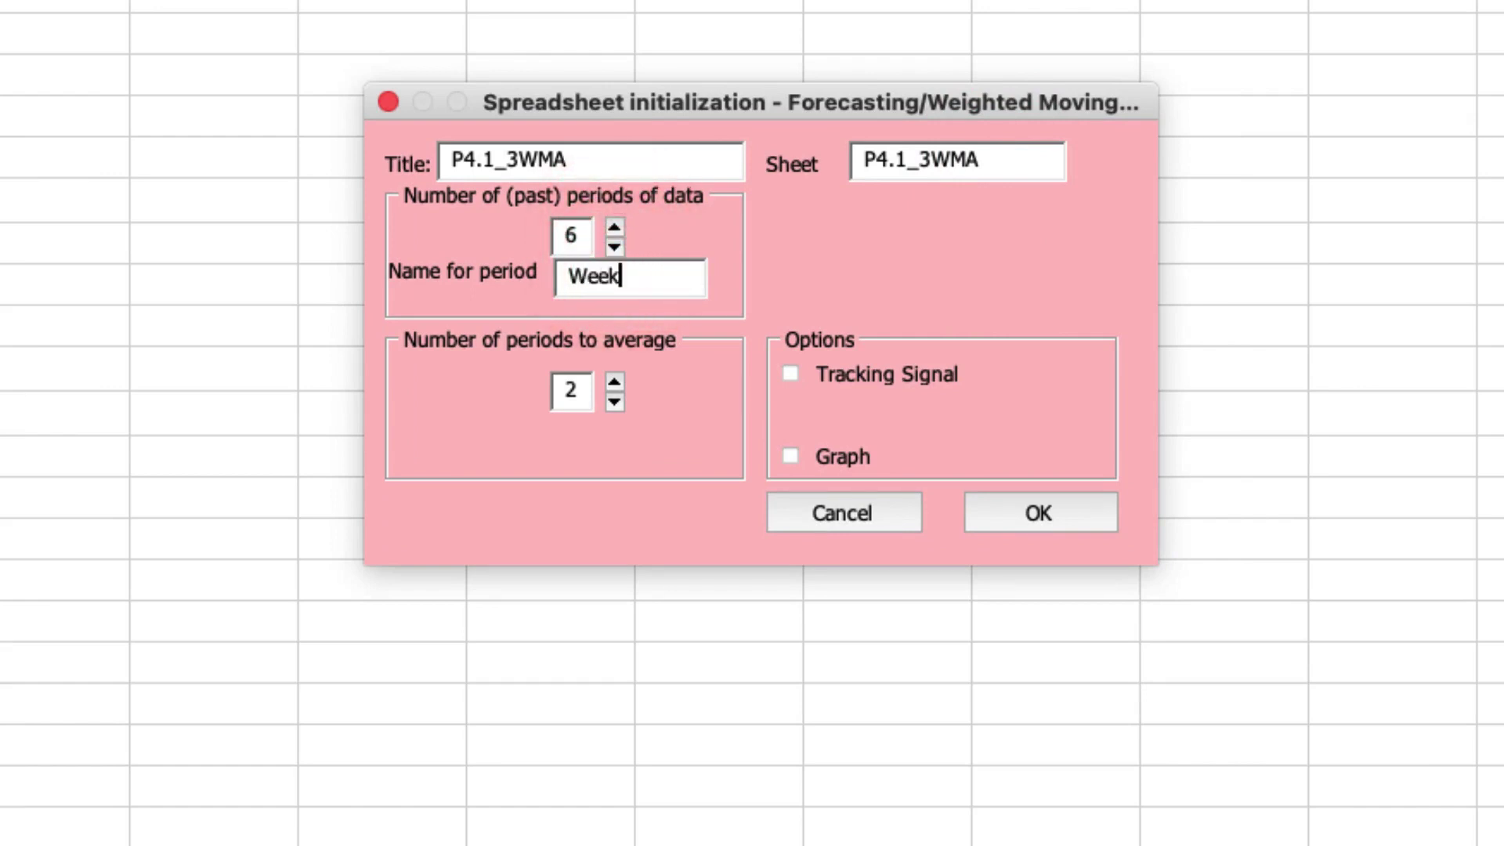
pyautogui.click(616, 381)
pyautogui.click(1079, 513)
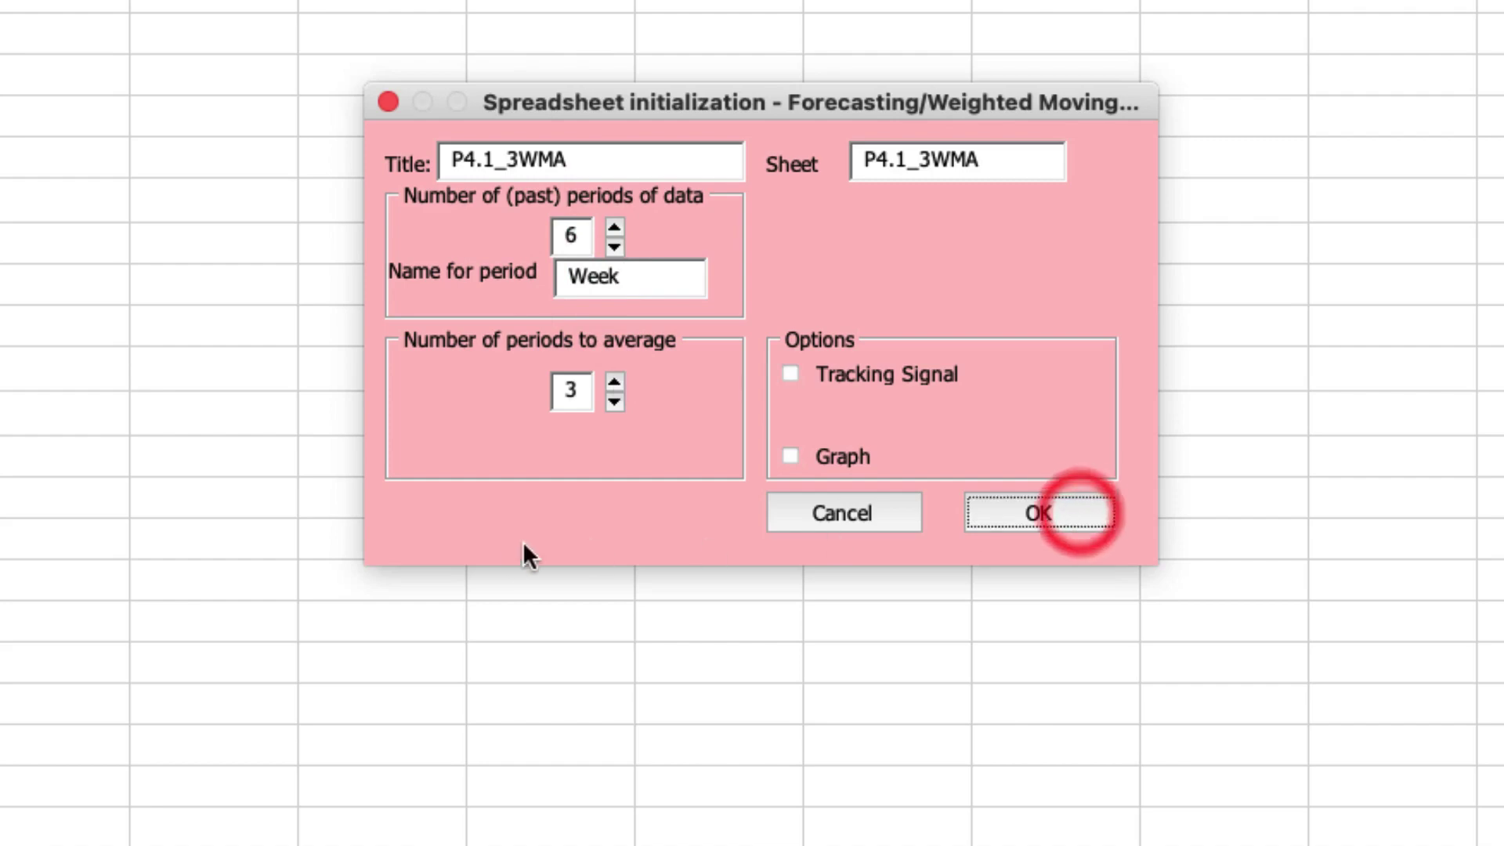
pyautogui.scroll(5, 752, 524)
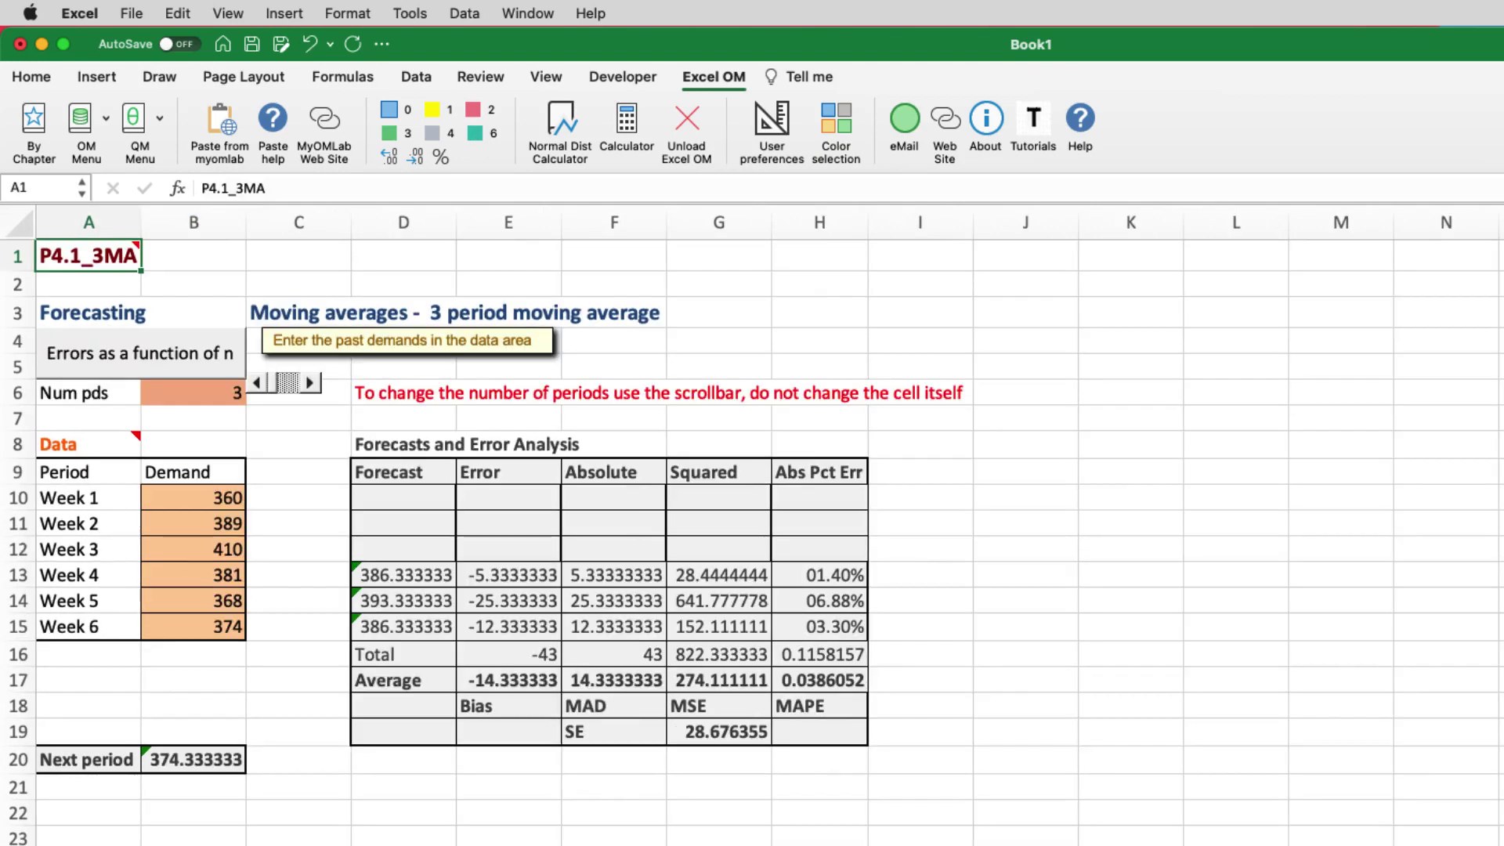
# Step: Copy demands B10:B15 from P4.1_3MA into B9:B14 of P4.1_3WMA, then select weight cell C9
pyautogui.moveTo(196, 498); pyautogui.dragTo(208, 624)
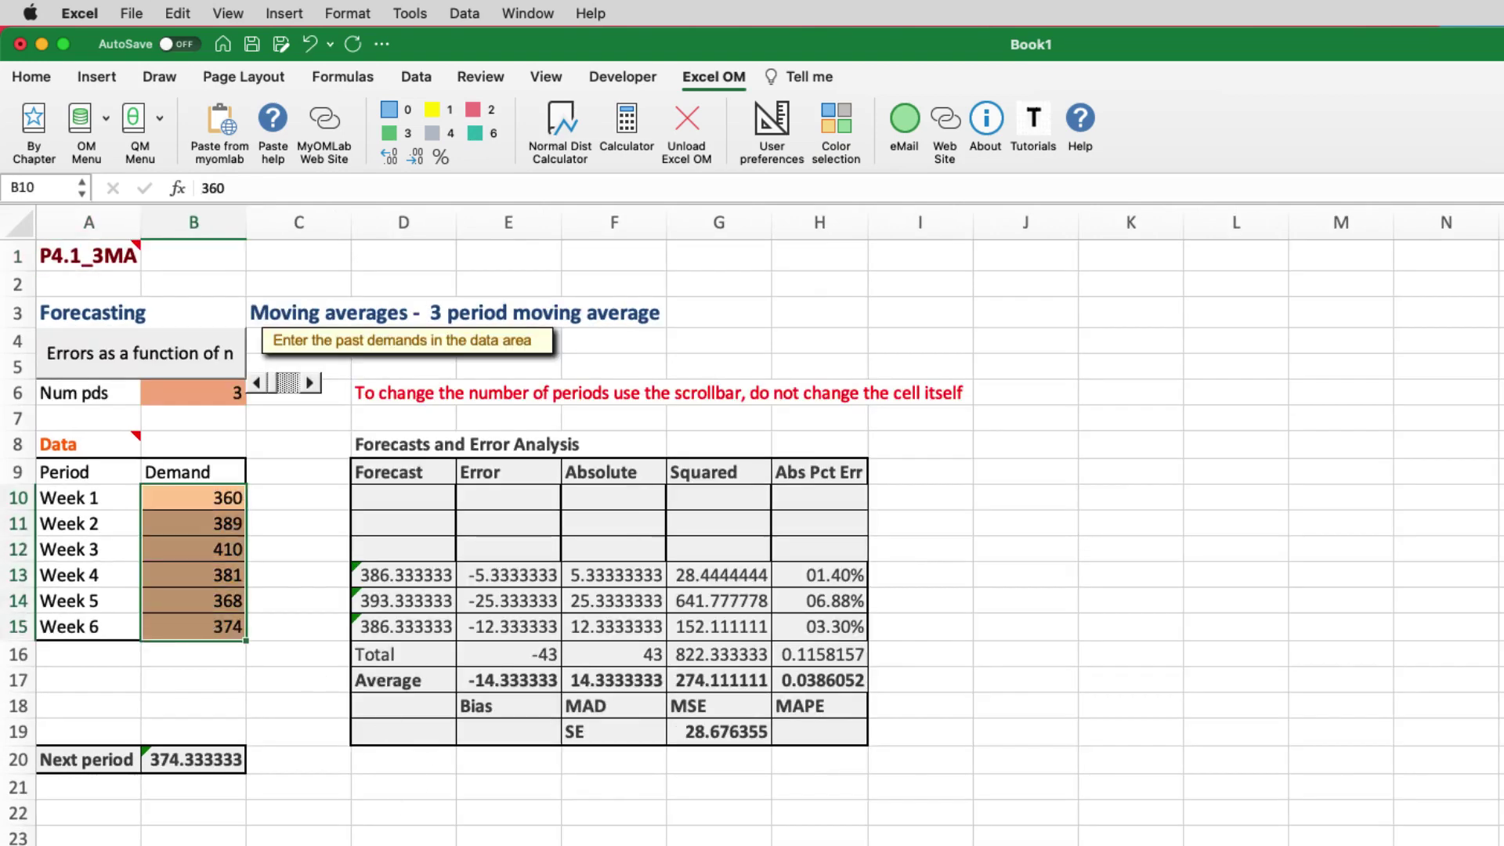
pyautogui.press('cmd+c')
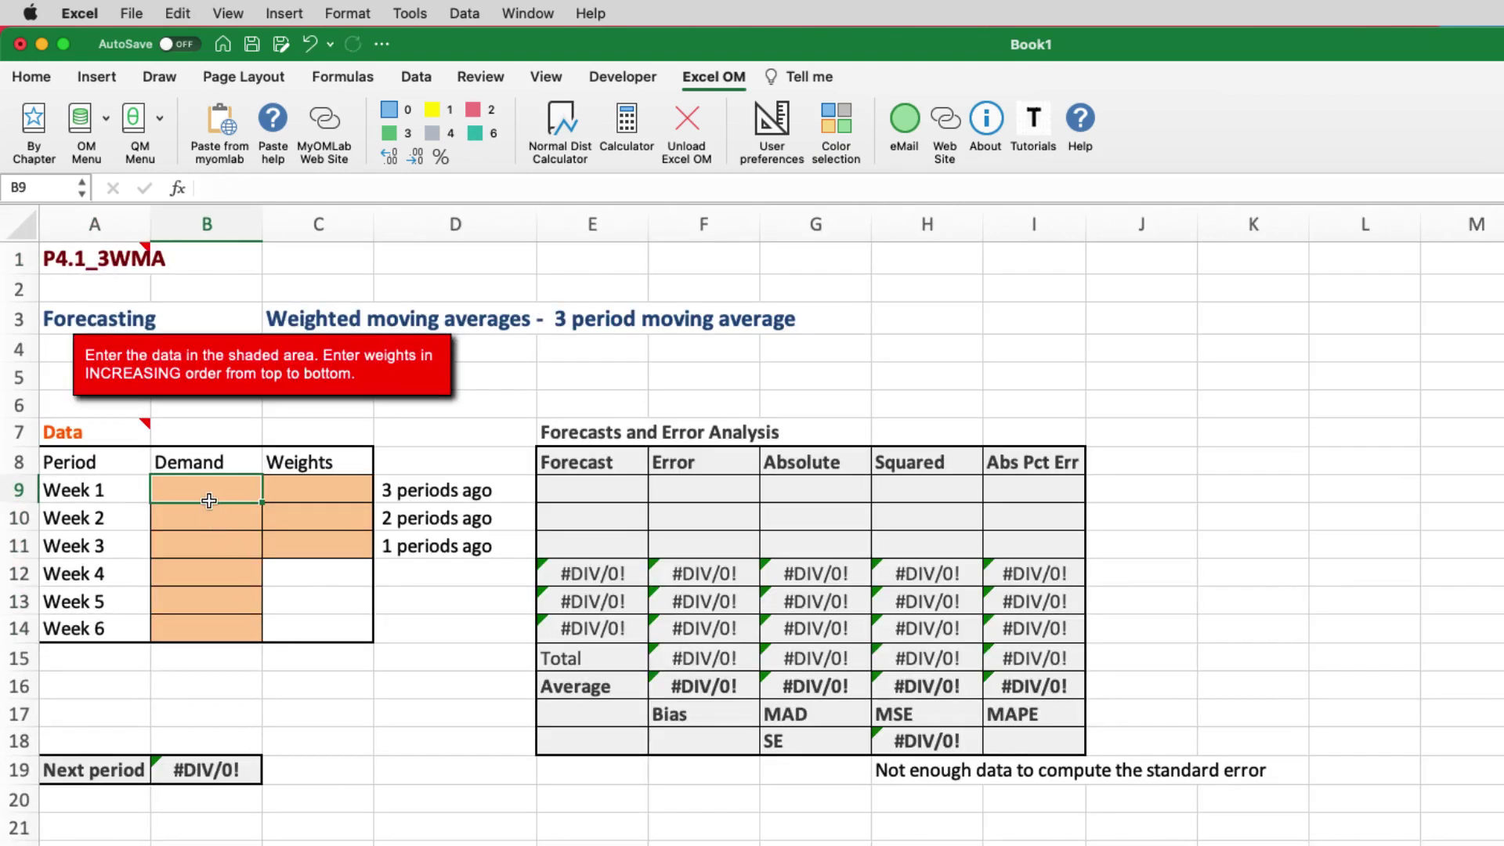
pyautogui.click(201, 492)
pyautogui.press('cmd+v')
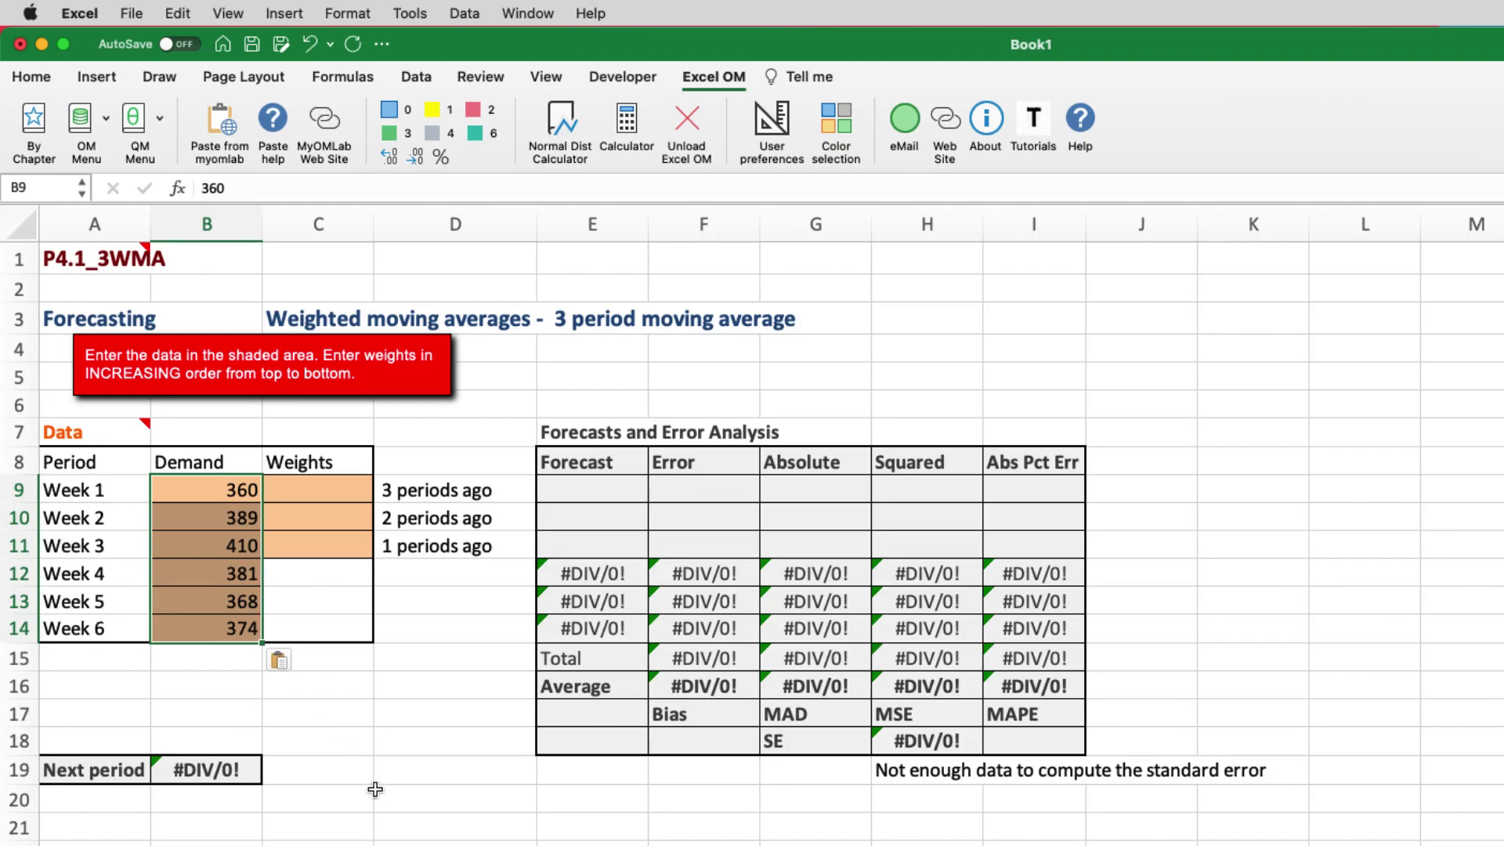
pyautogui.click(312, 465)
pyautogui.click(317, 486)
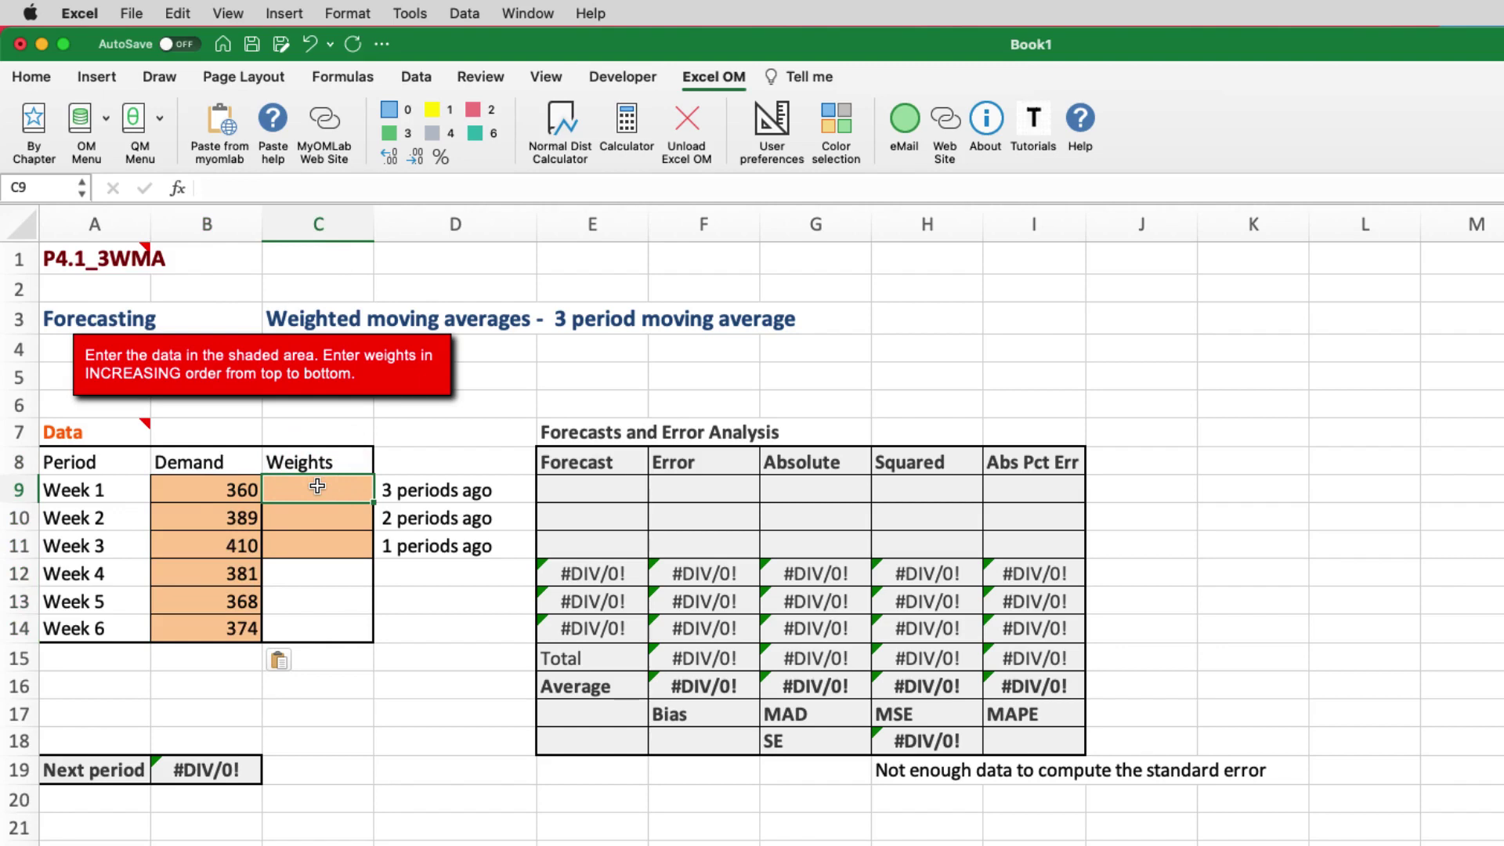
pyautogui.press('Down')
pyautogui.press('Down')
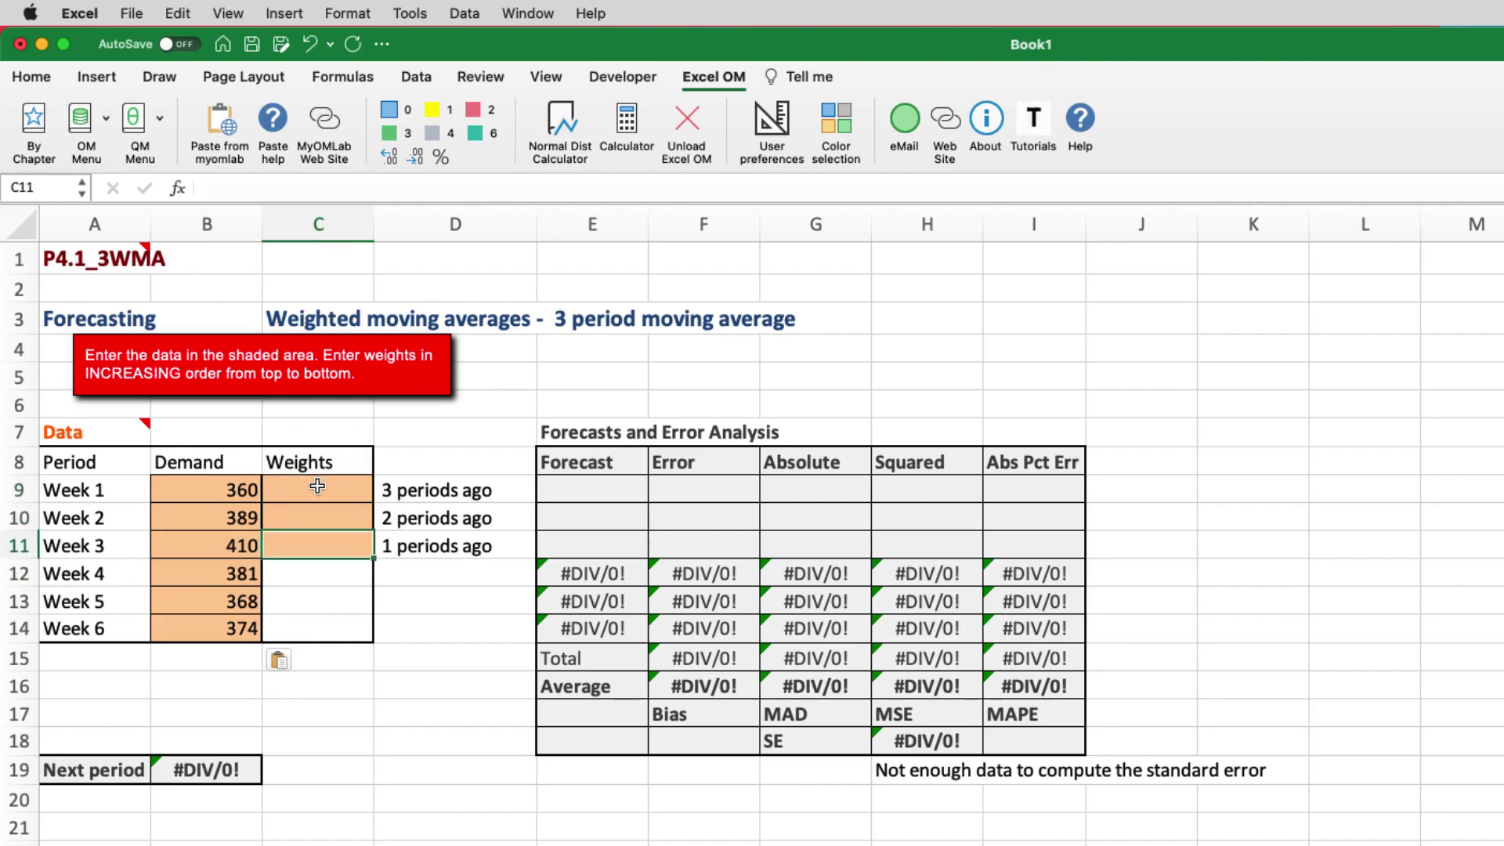
pyautogui.write('0.6')
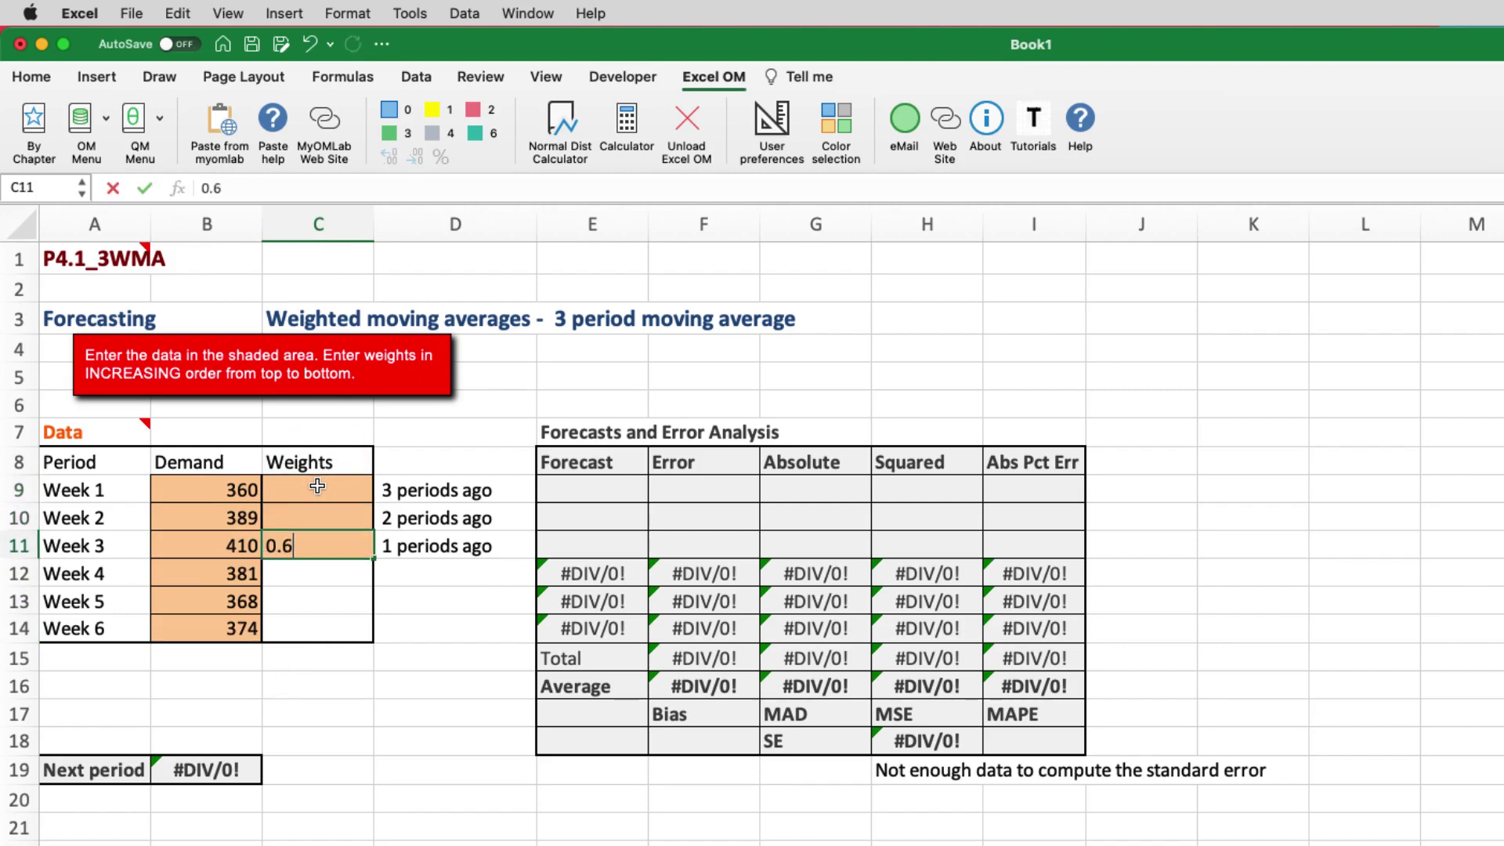
pyautogui.press('Up')
pyautogui.write('0.3')
pyautogui.press('Up')
pyautogui.write('0')
pyautogui.press('Return')
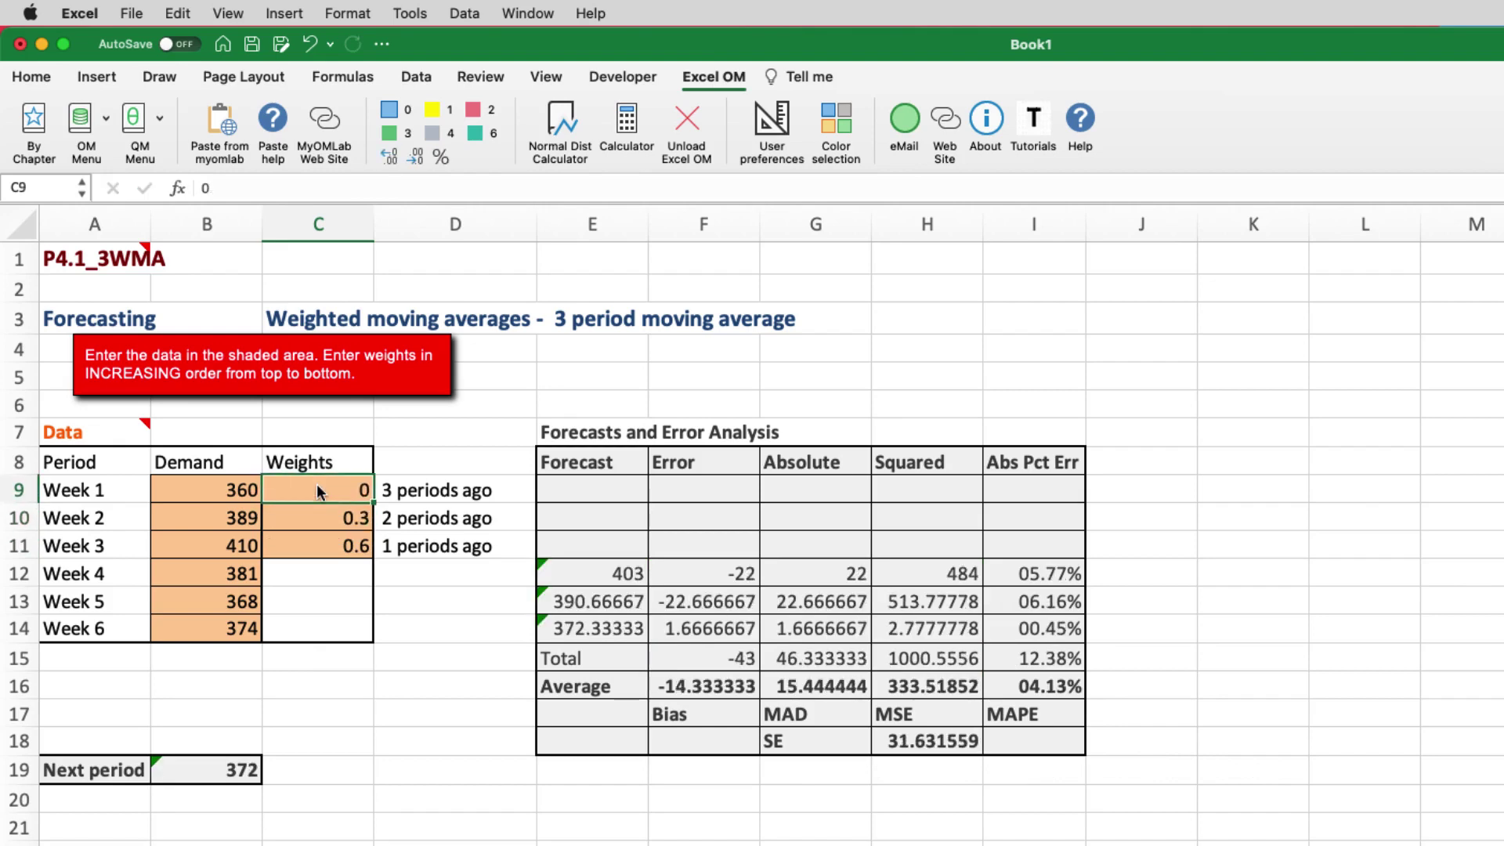
pyautogui.write('0.1')
pyautogui.press('Return')
pyautogui.hotkey('shift', 'Down')
pyautogui.hotkey('shift', 'Down')
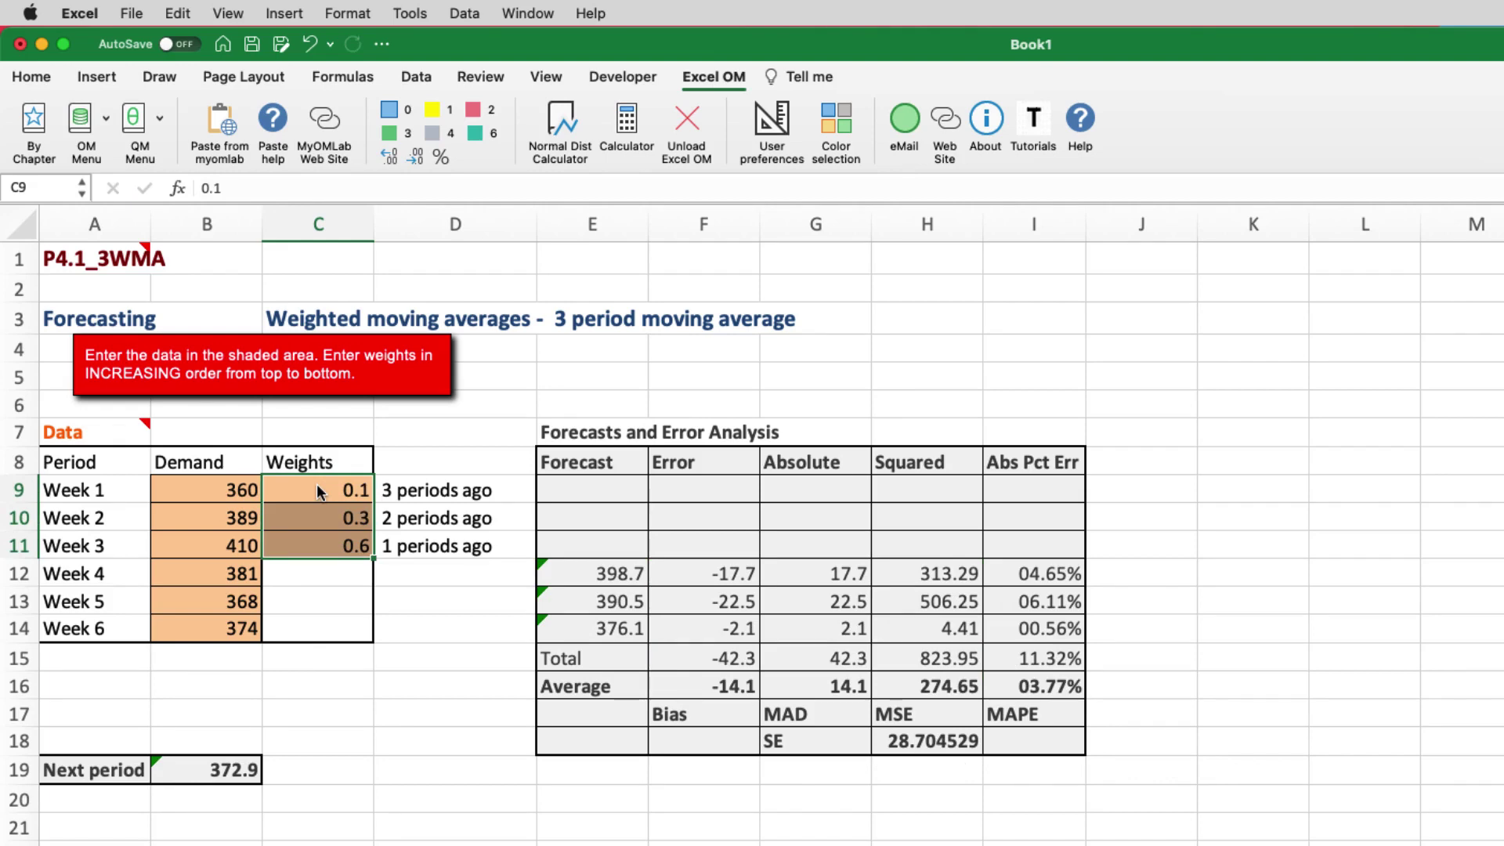
pyautogui.click(316, 741)
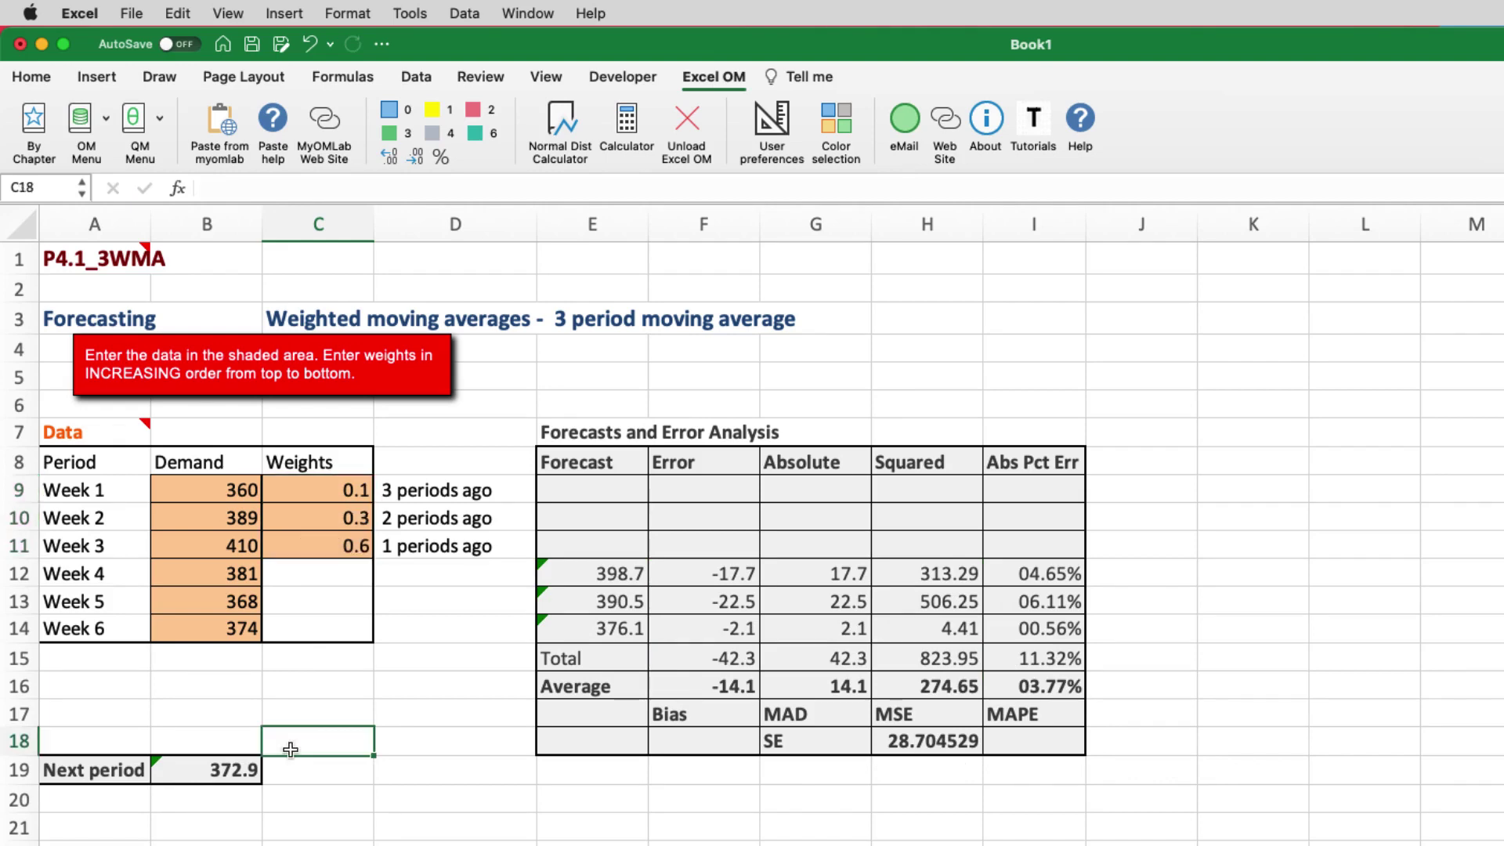
pyautogui.click(194, 781)
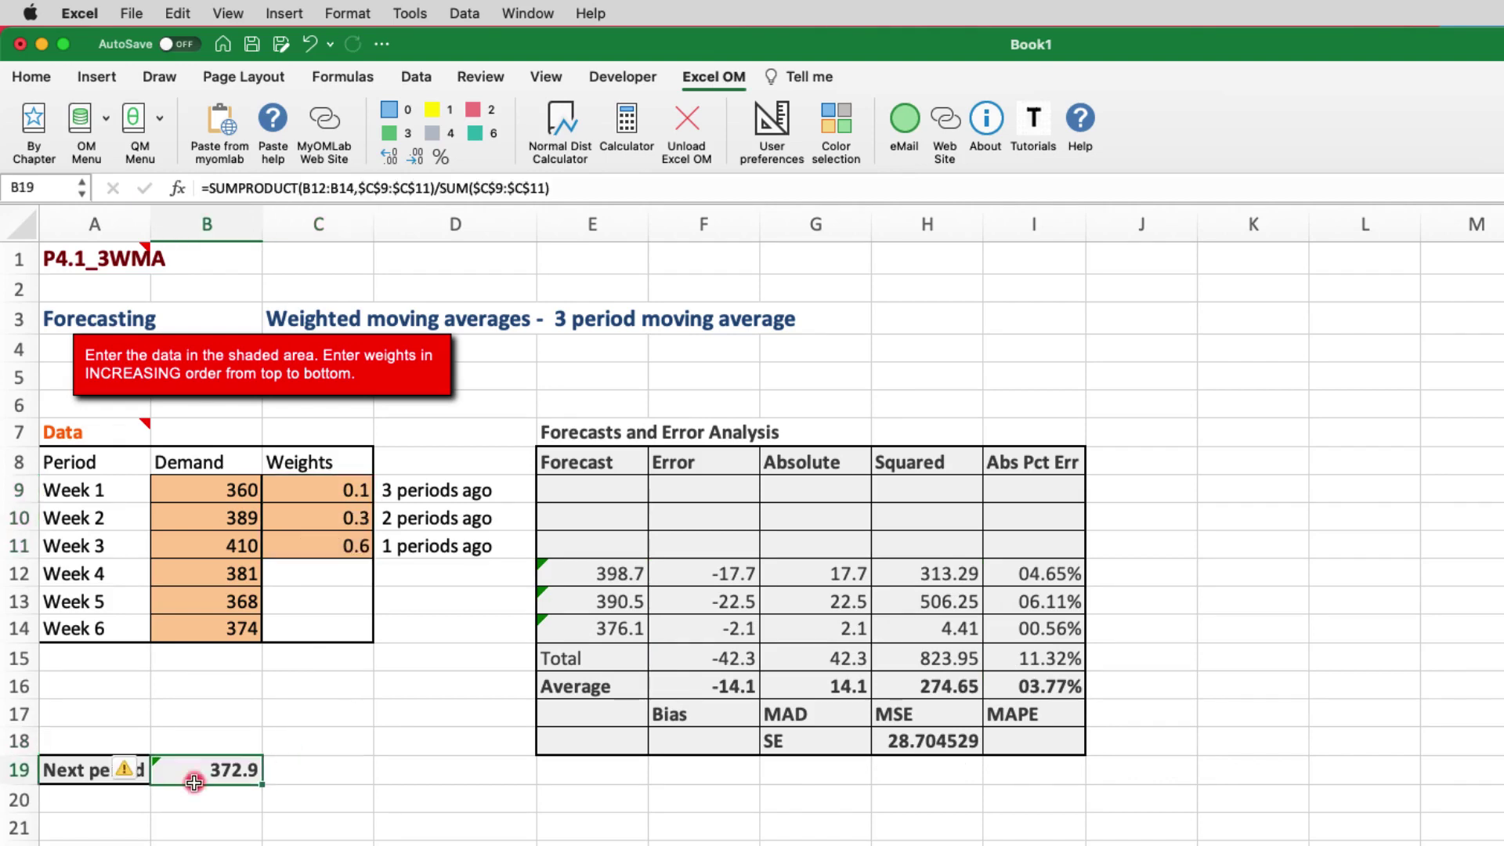
pyautogui.click(195, 825)
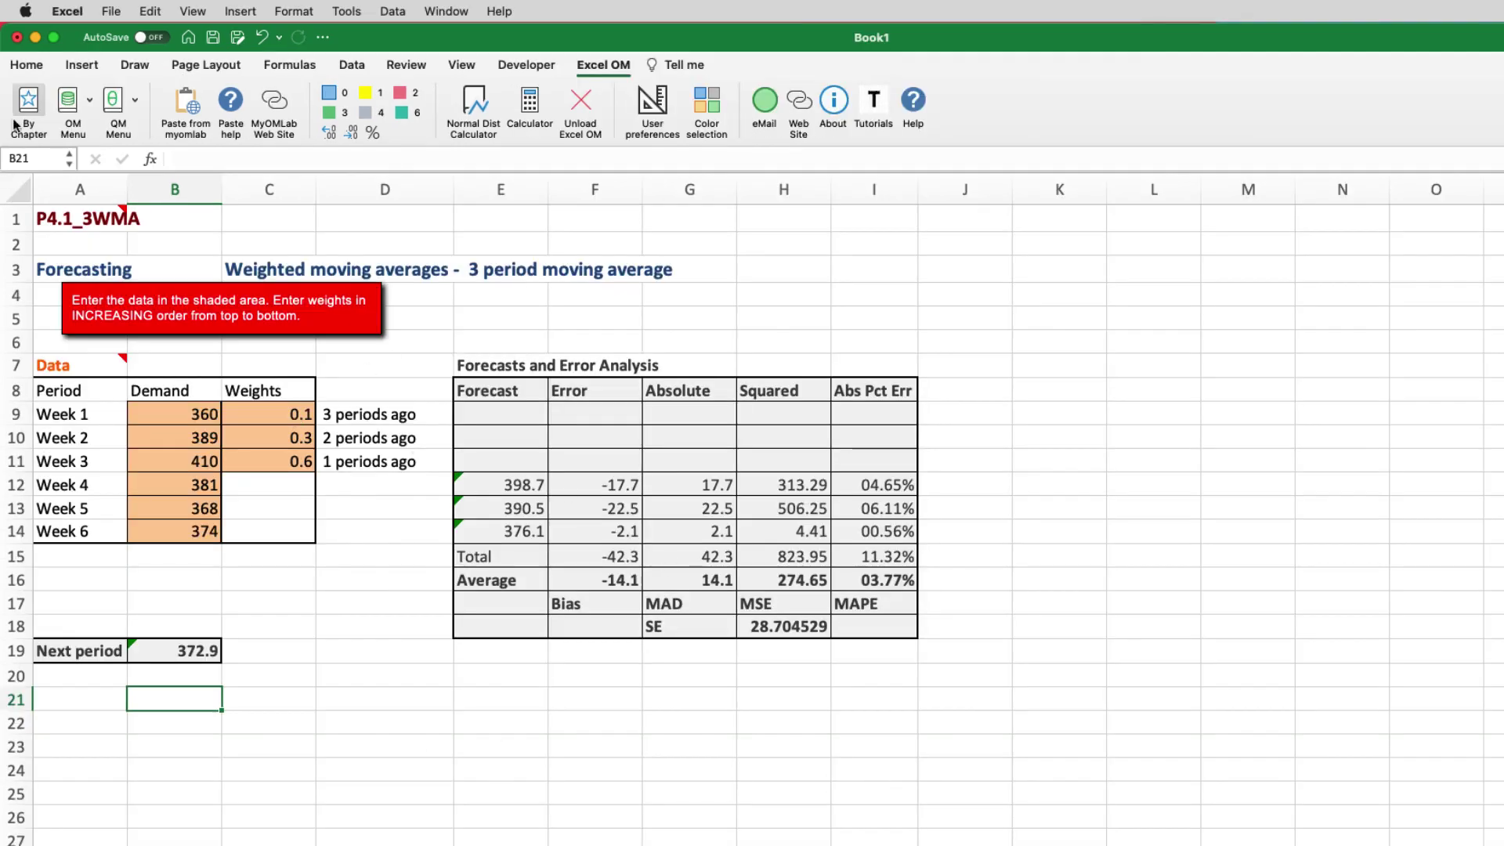
# Step: Choose Exponential Smoothing from By Chapter and enter P4.1_Expo as the title and sheet name
pyautogui.click(28, 109)
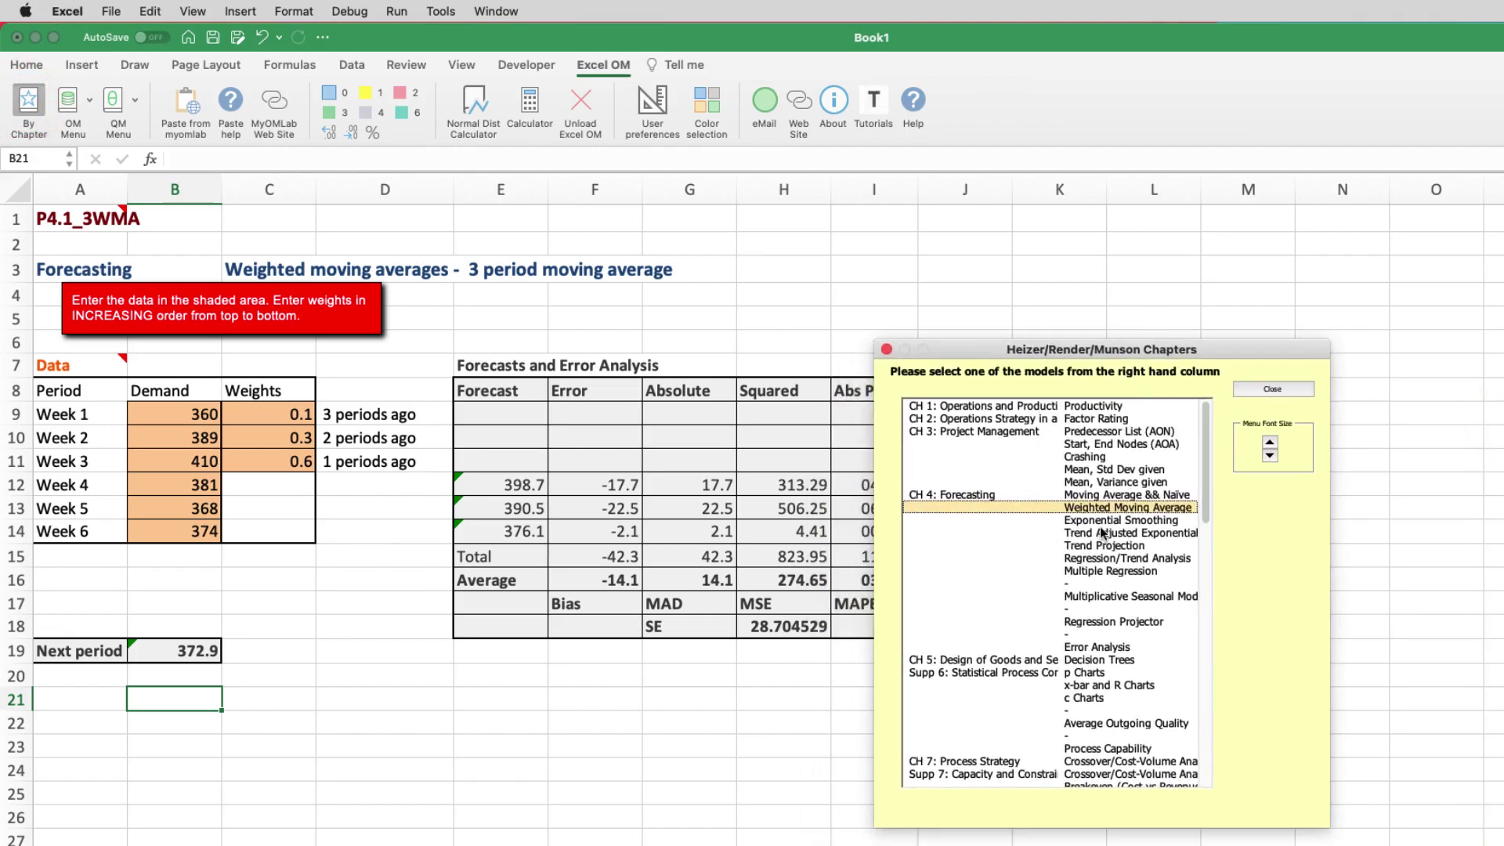
pyautogui.click(1098, 520)
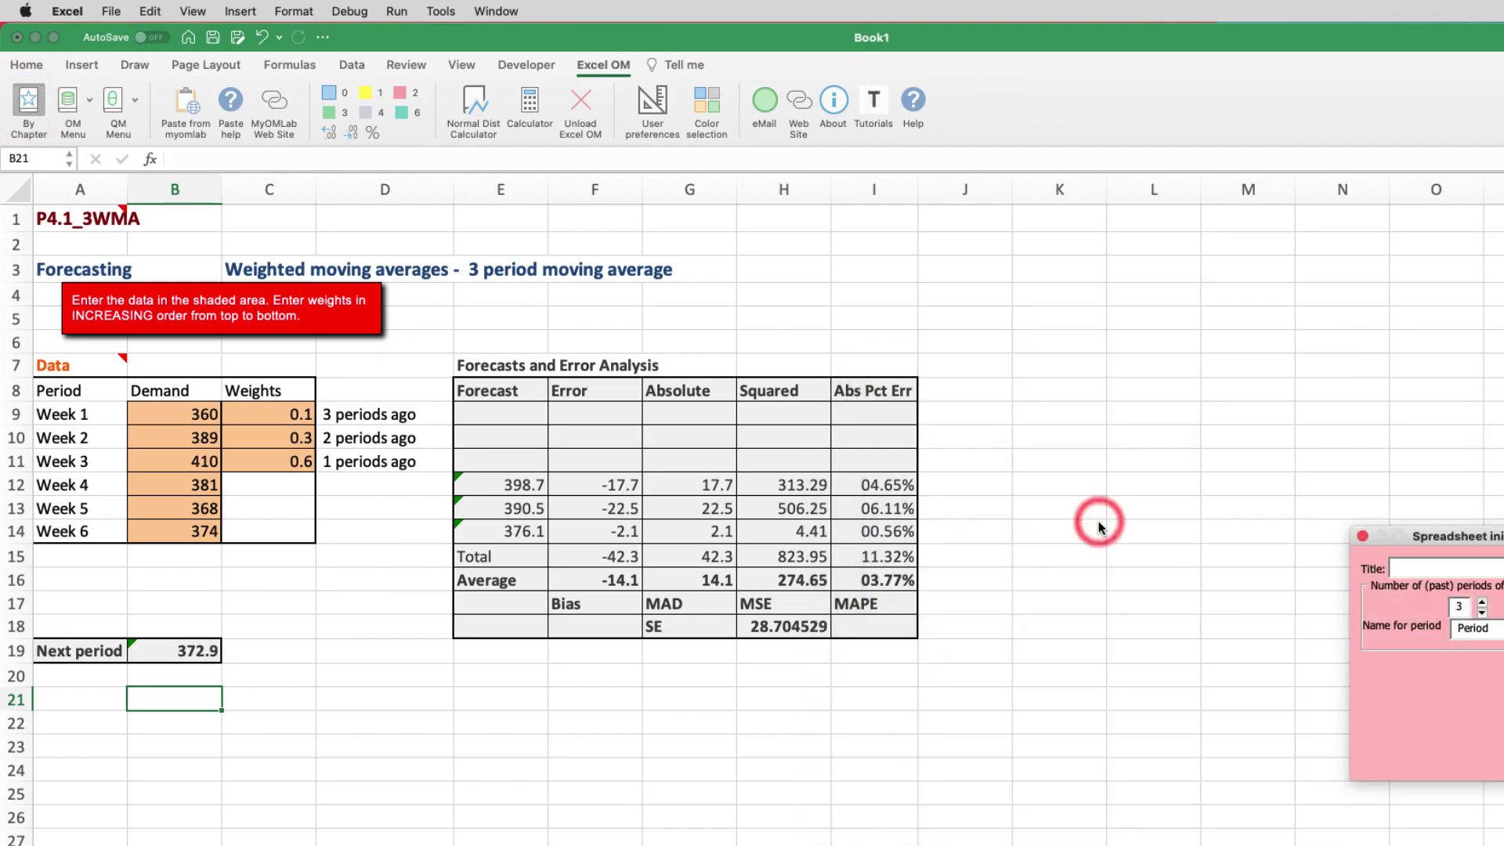
pyautogui.moveTo(1475, 546); pyautogui.dragTo(1047, 472)
pyautogui.click(1023, 494)
pyautogui.write('P4.1_Expo')
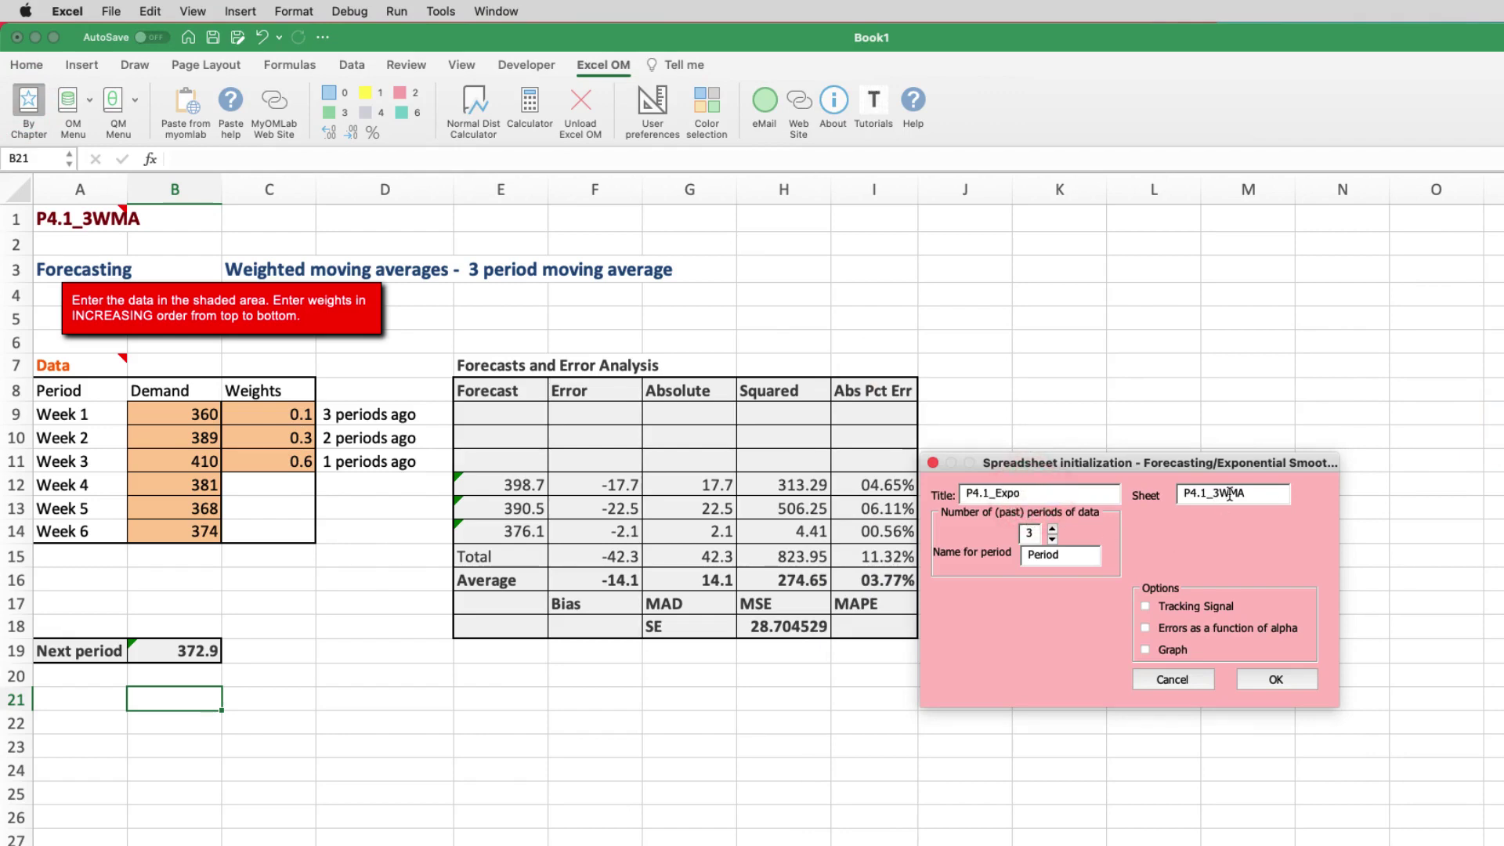
pyautogui.press('BackSpace')
pyautogui.press('BackSpace')
pyautogui.press('BackSpace')
pyautogui.write('Expo')
# Step: Set 6 past periods named Week and create the sheet
pyautogui.click(1052, 529)
pyautogui.click(1052, 530)
pyautogui.click(1052, 530)
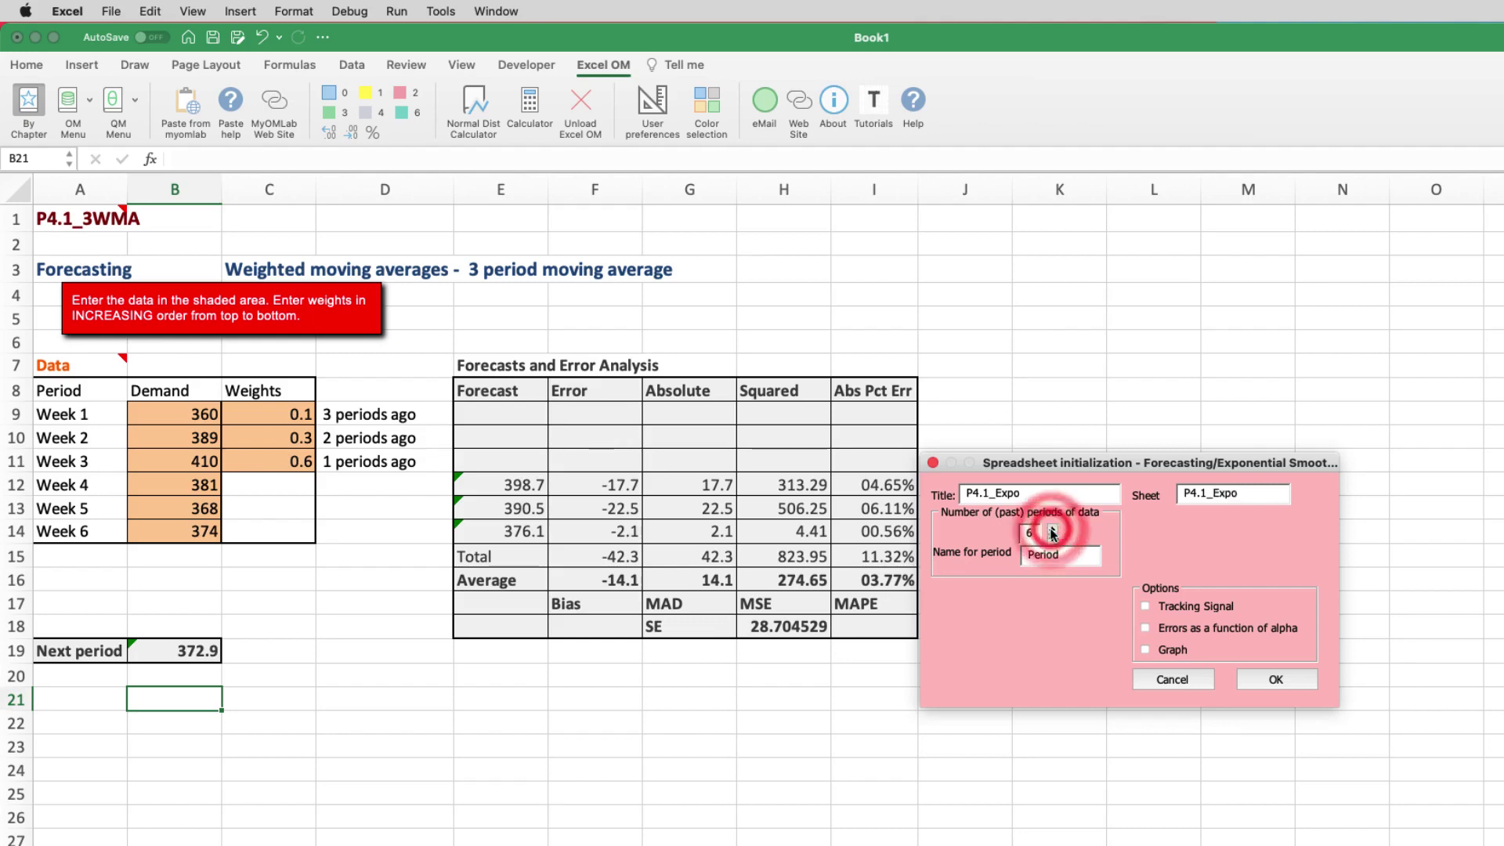
pyautogui.doubleClick(1039, 556)
pyautogui.write('Week')
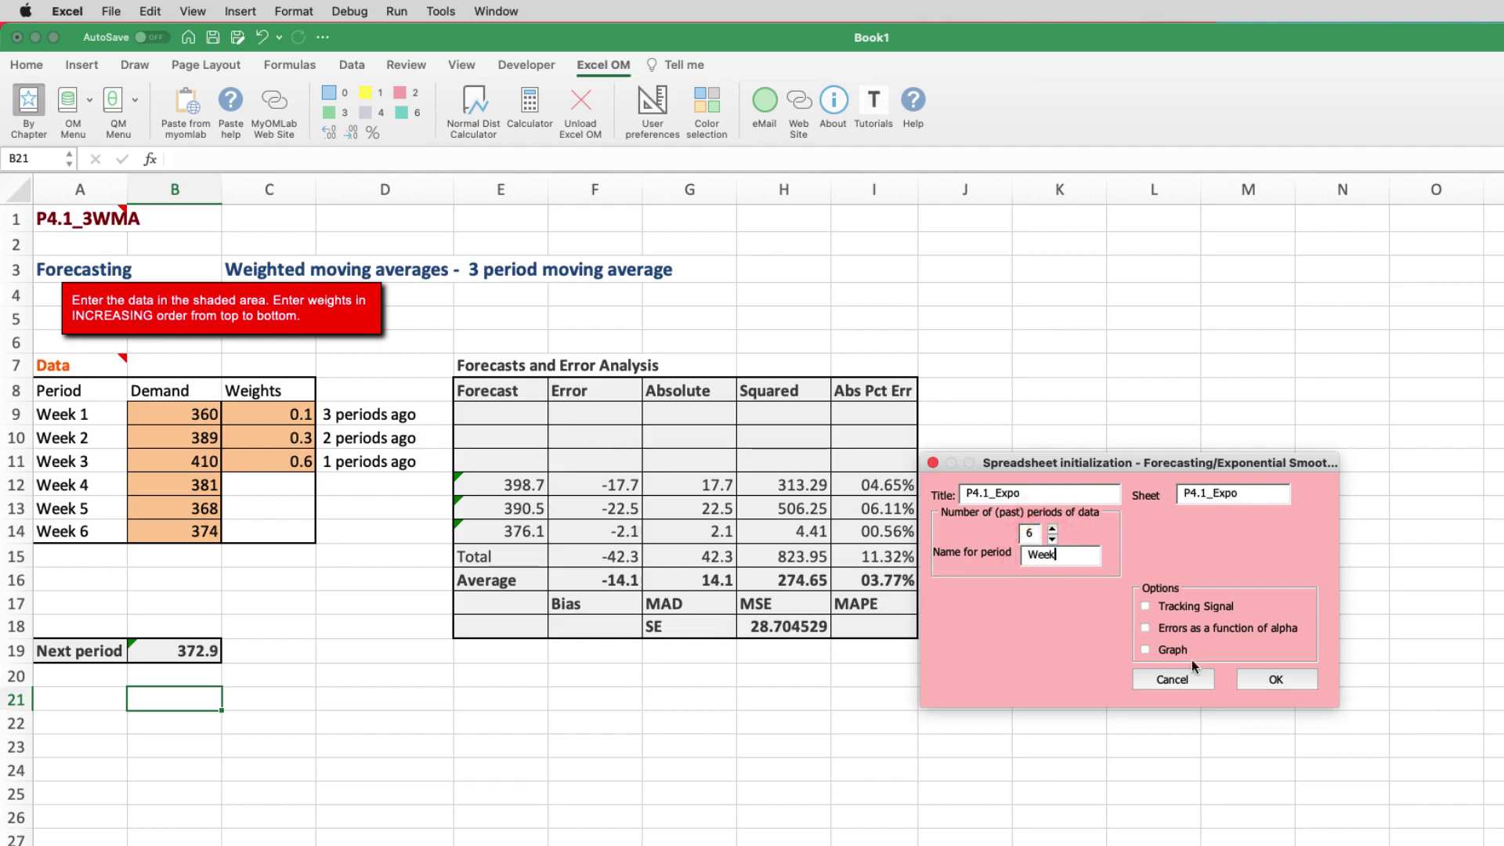
pyautogui.click(1274, 680)
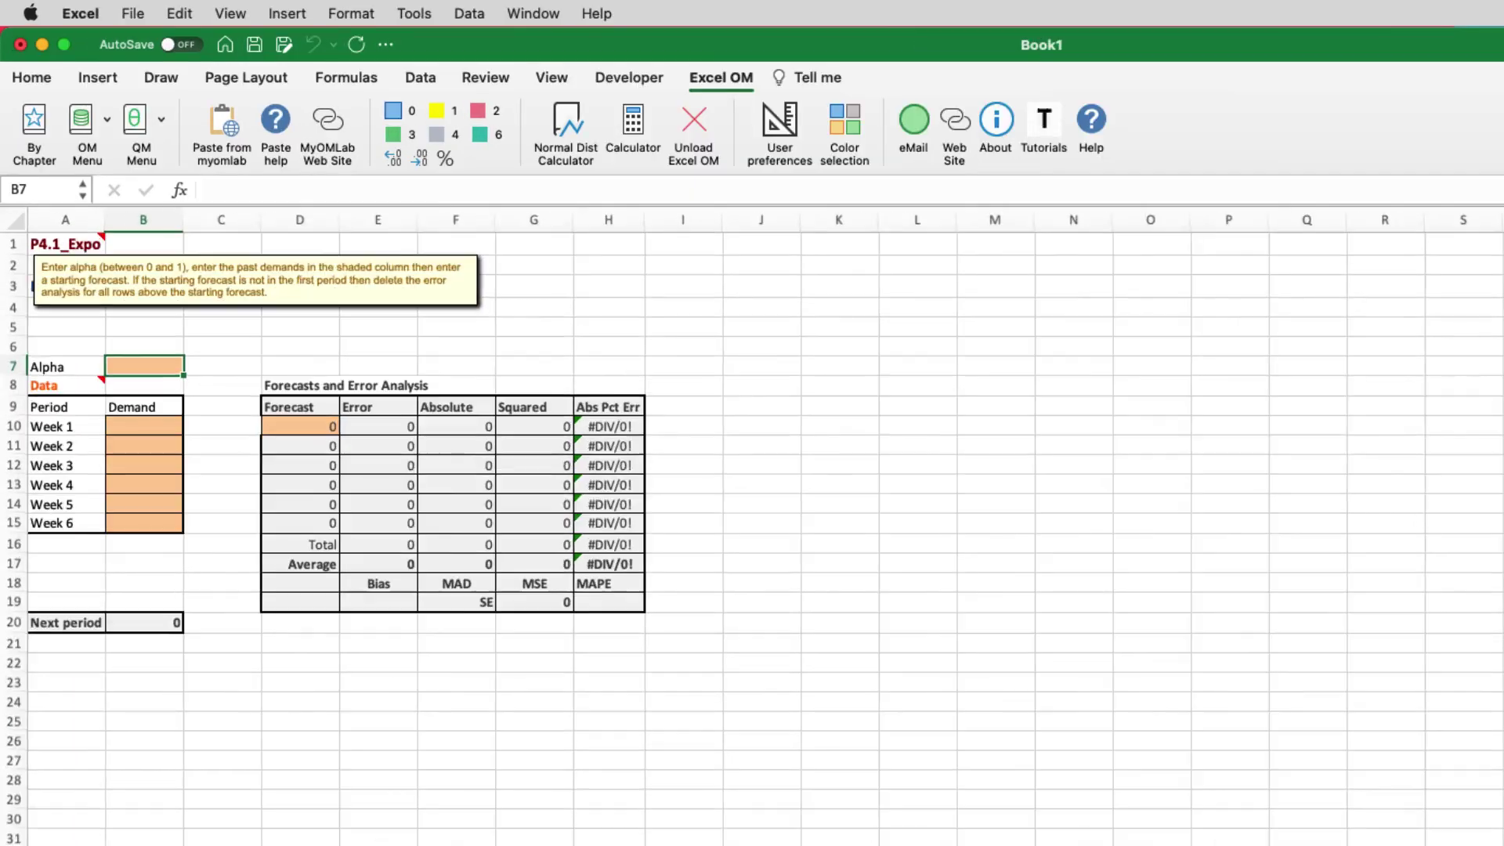
# Step: Copy demands B9:B14 from P4.1_3WMA into B10 on P4.1_Expo and enter alpha 0.2 in B7
pyautogui.scroll(3, 752, 524)
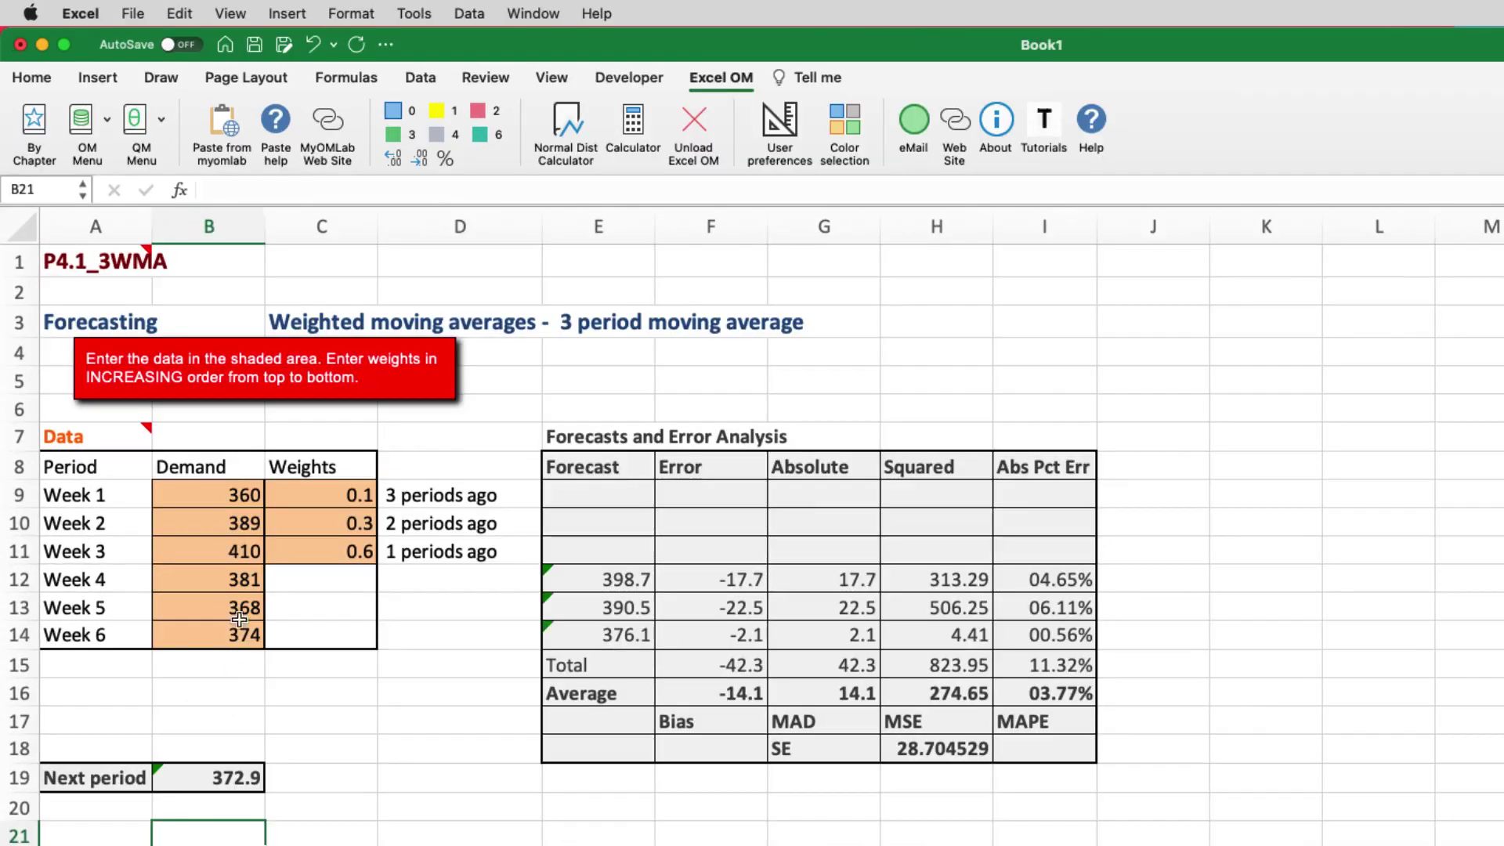
pyautogui.moveTo(218, 490); pyautogui.dragTo(227, 636)
pyautogui.press('super+c')
pyautogui.hotkey('ctrl', 'pagedown')
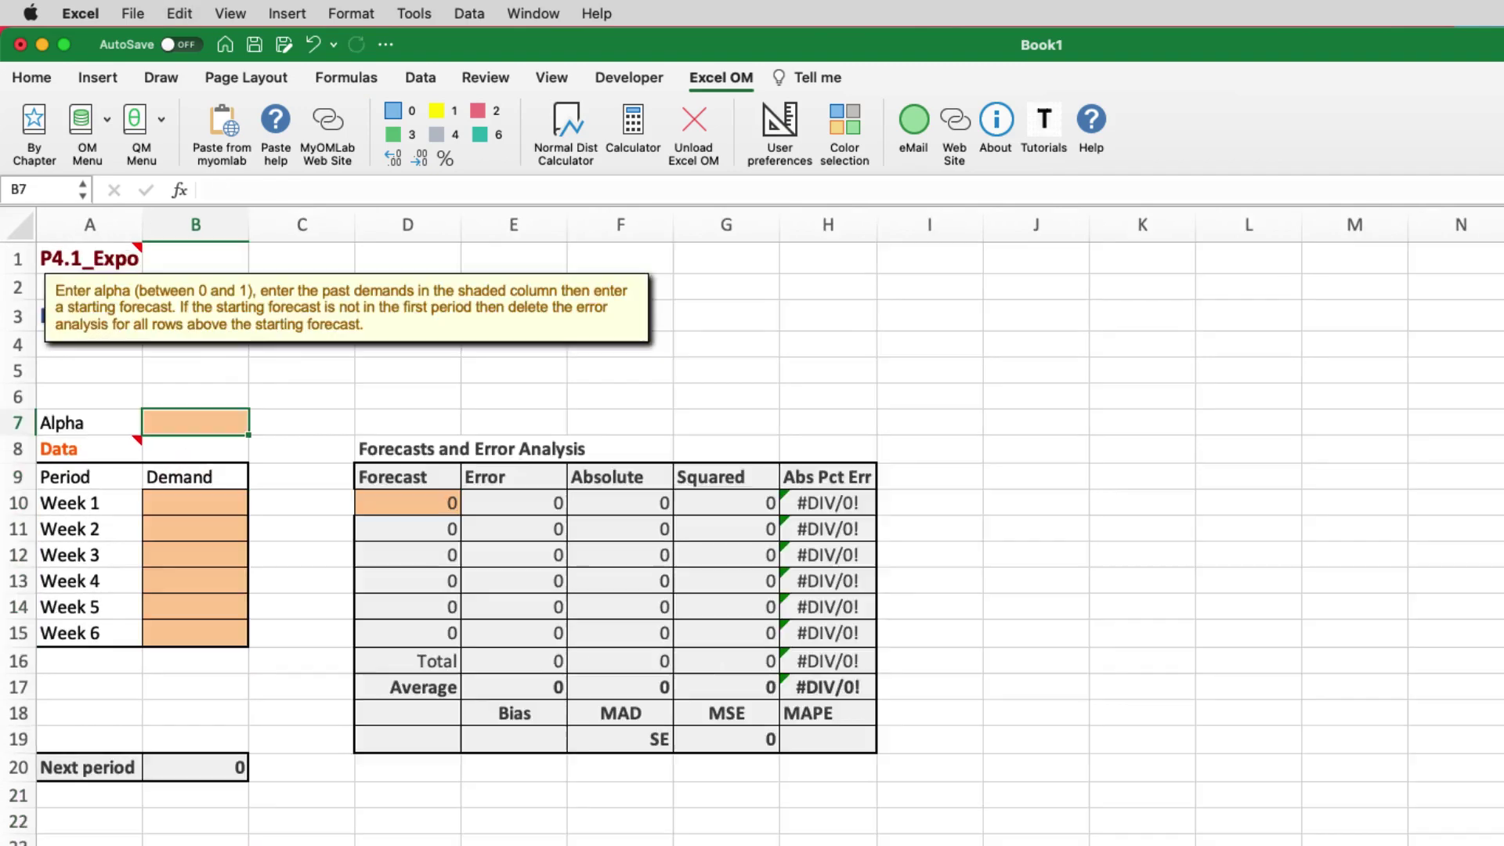
pyautogui.click(225, 500)
pyautogui.press('super+v')
pyautogui.click(221, 424)
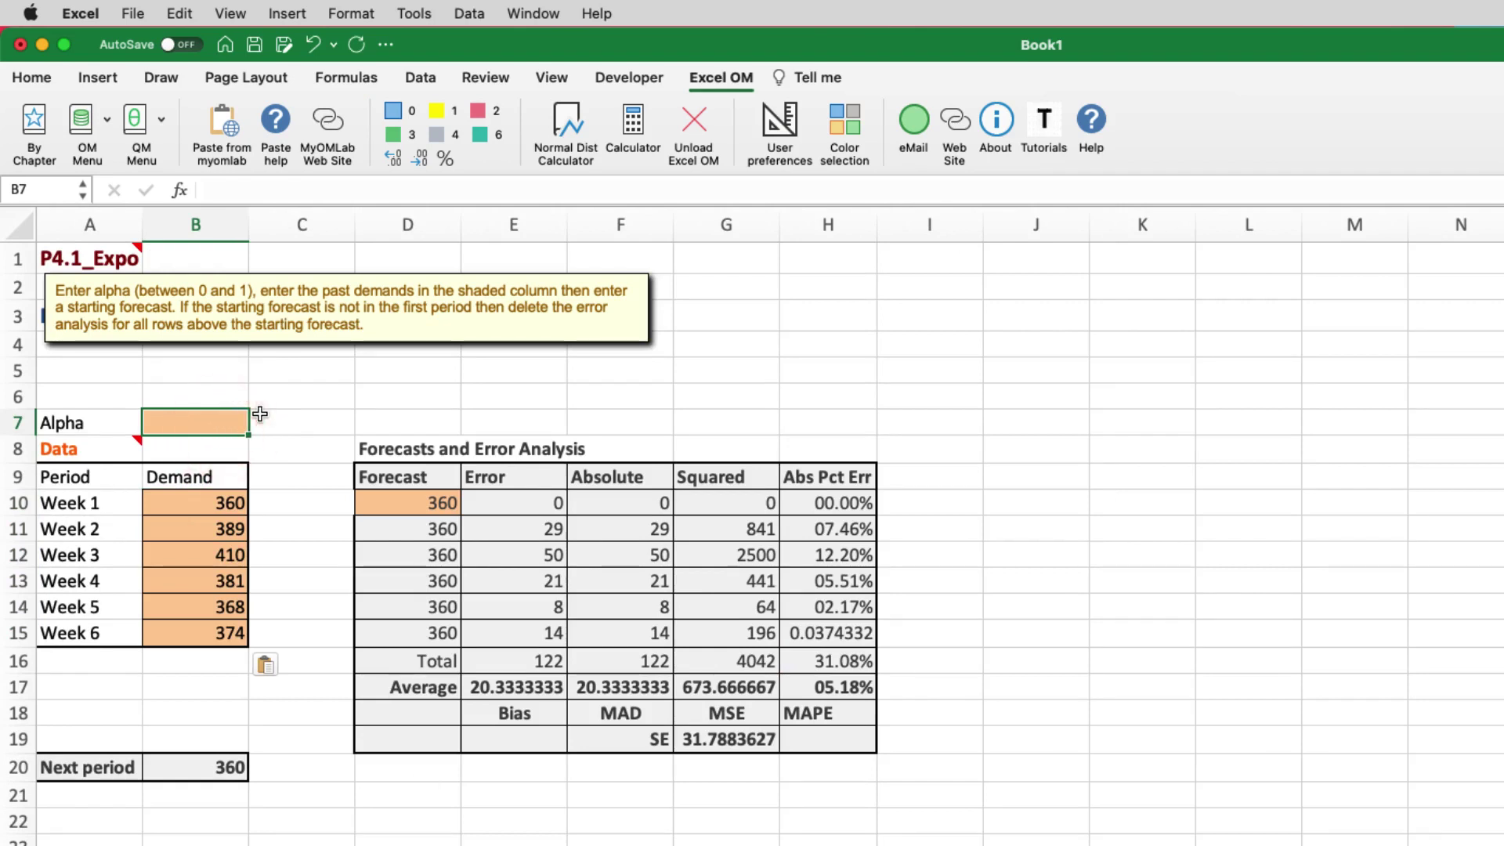
pyautogui.write('0.2')
pyautogui.press('Return')
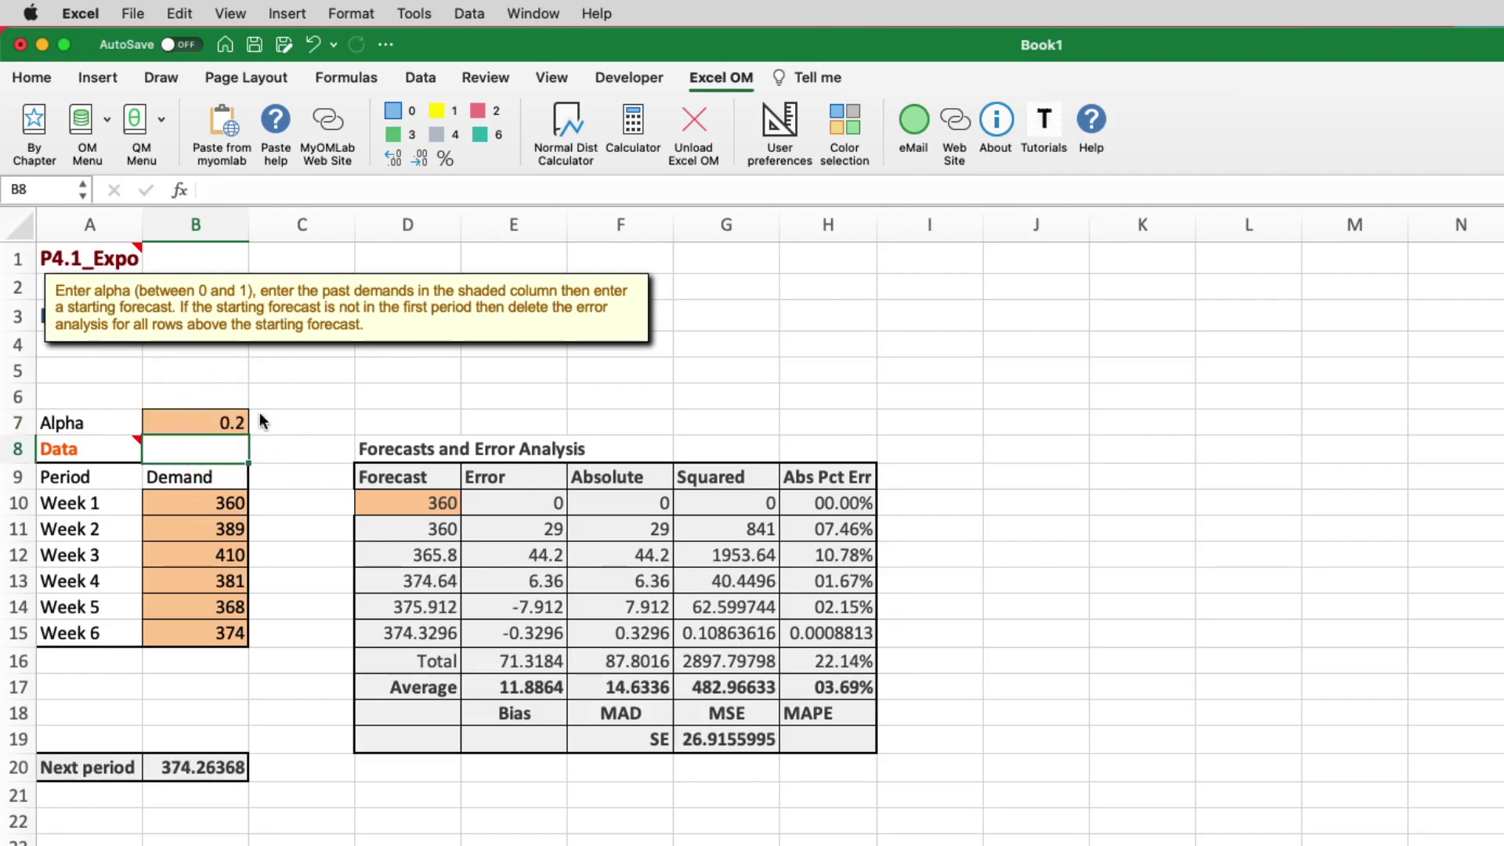
pyautogui.click(431, 506)
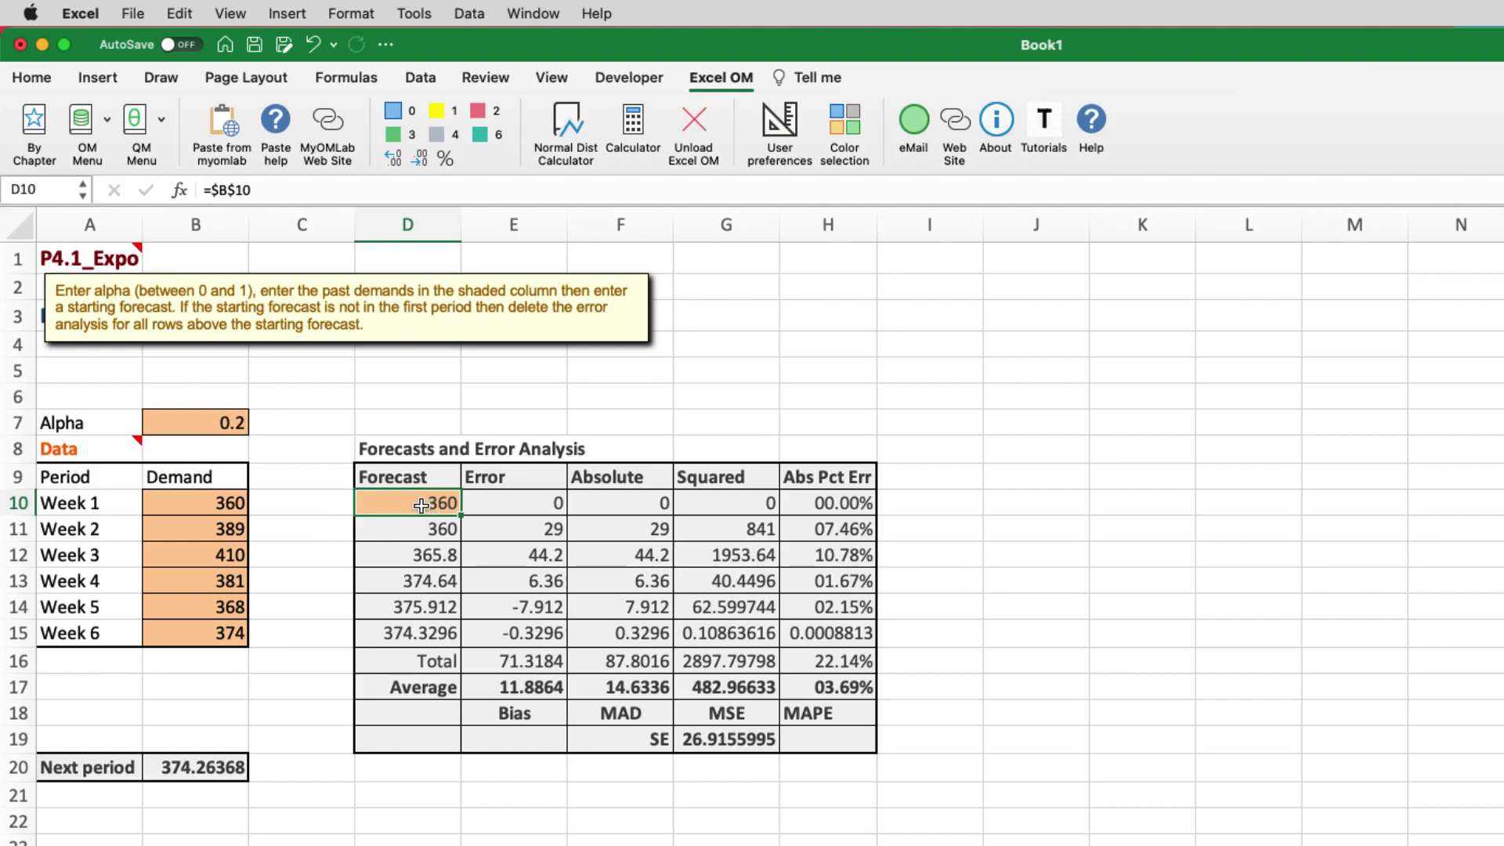
pyautogui.click(192, 501)
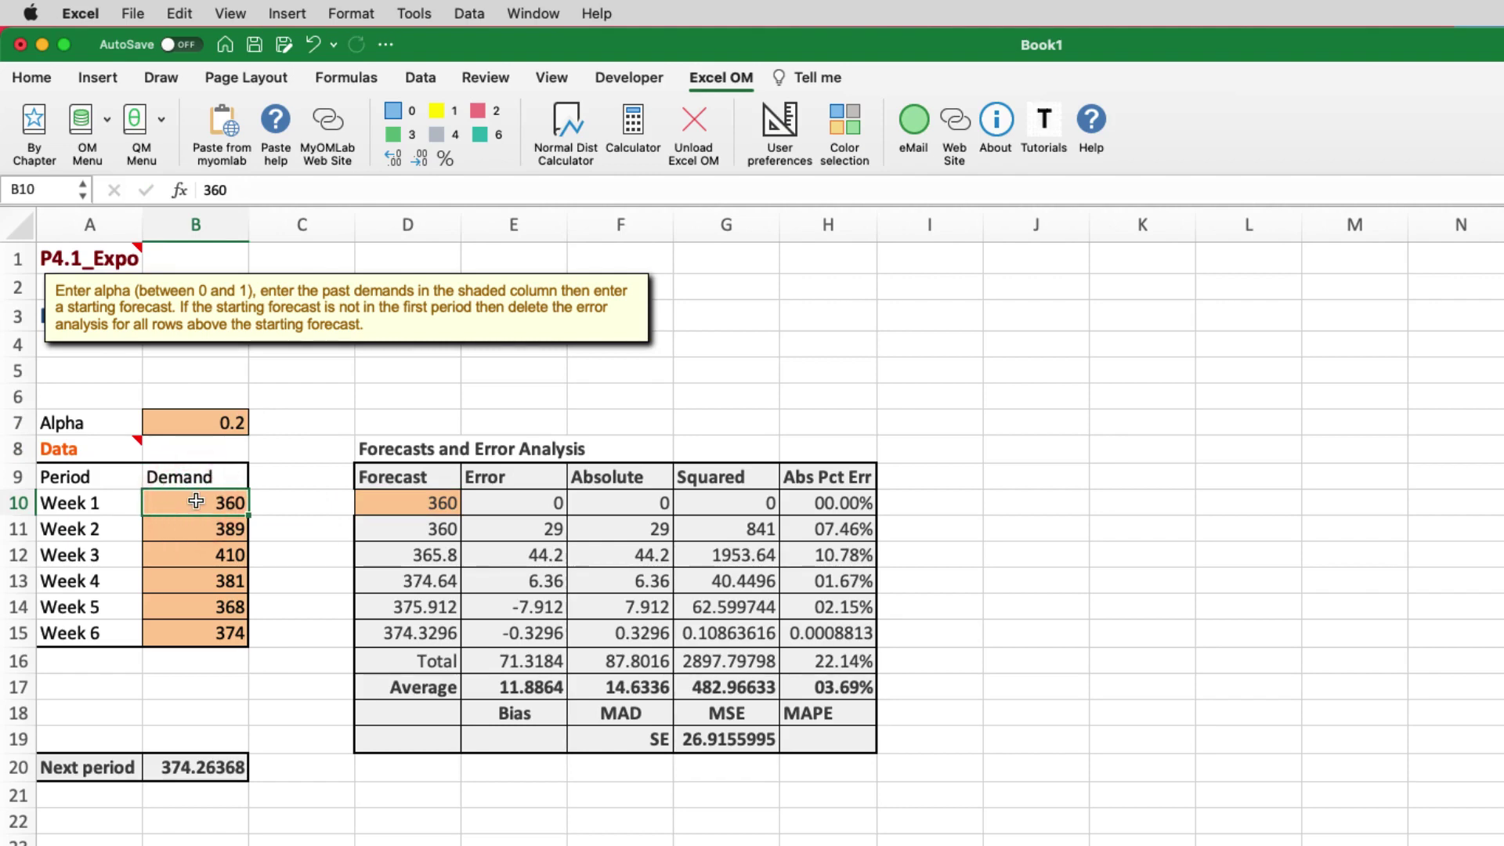
pyautogui.click(176, 772)
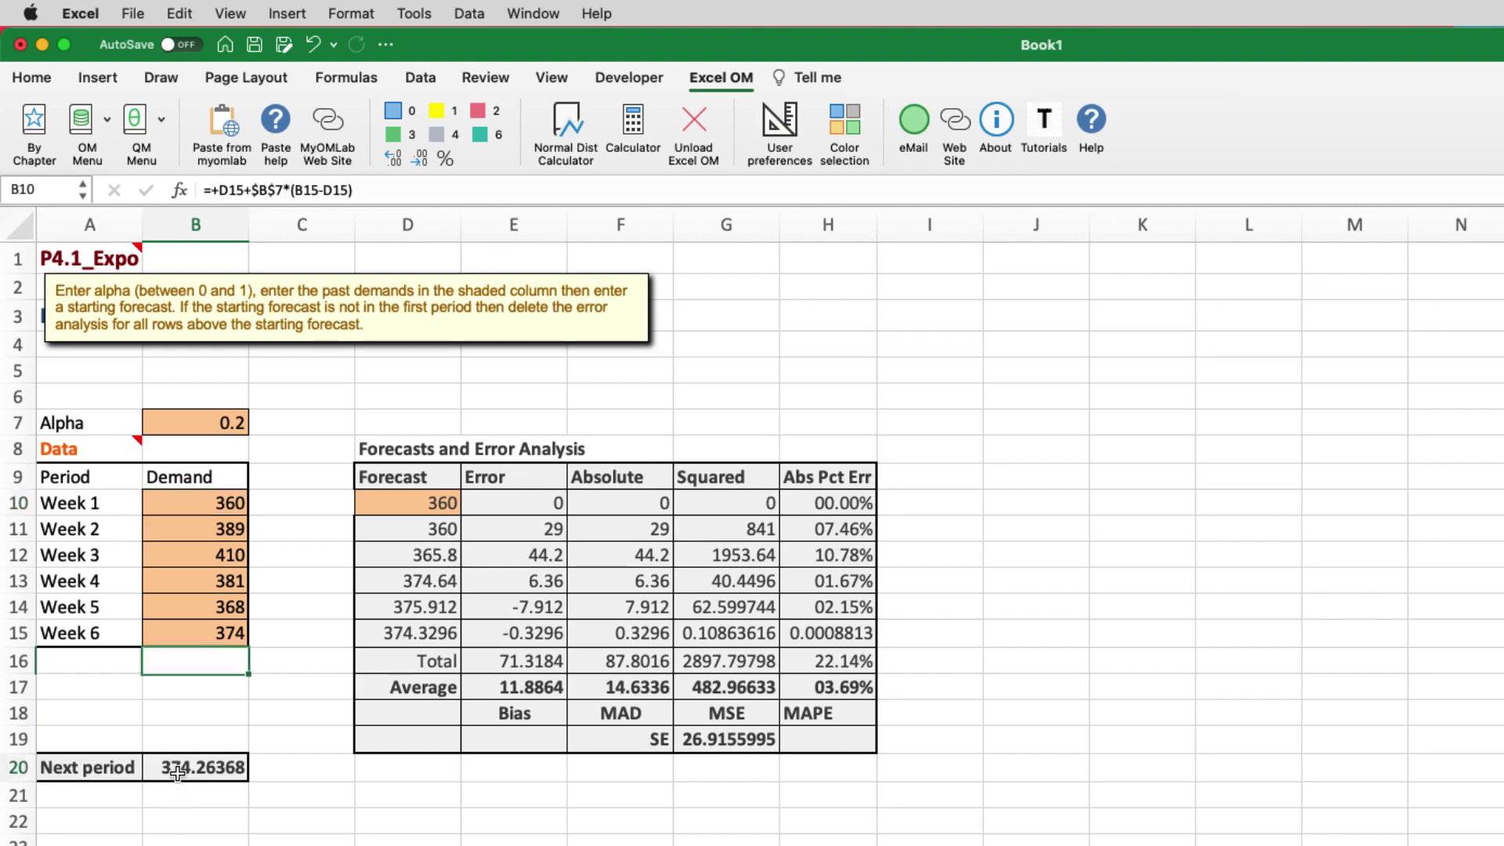
pyautogui.click(207, 795)
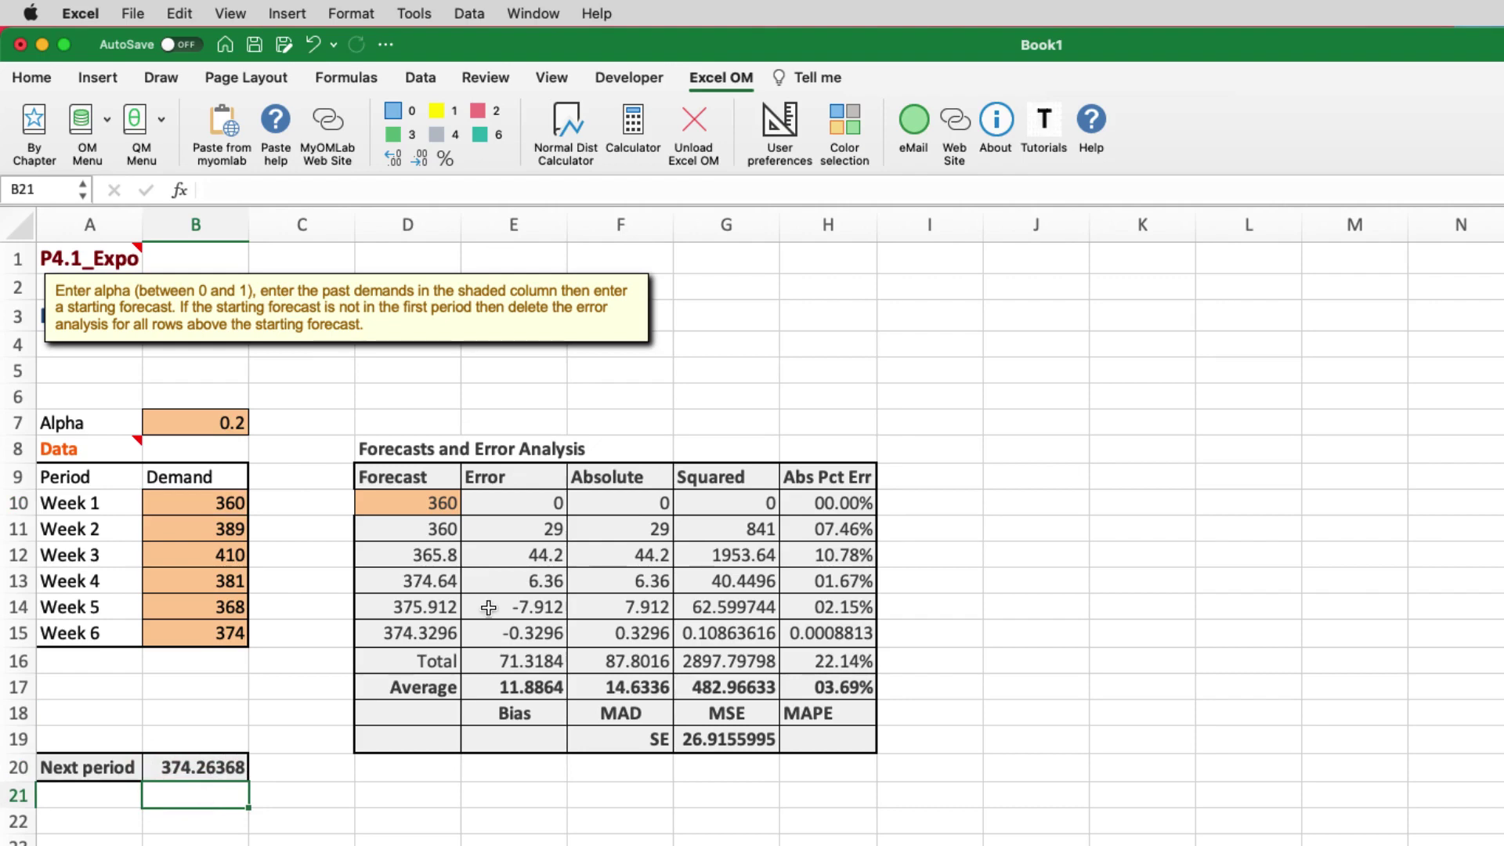
pyautogui.click(202, 424)
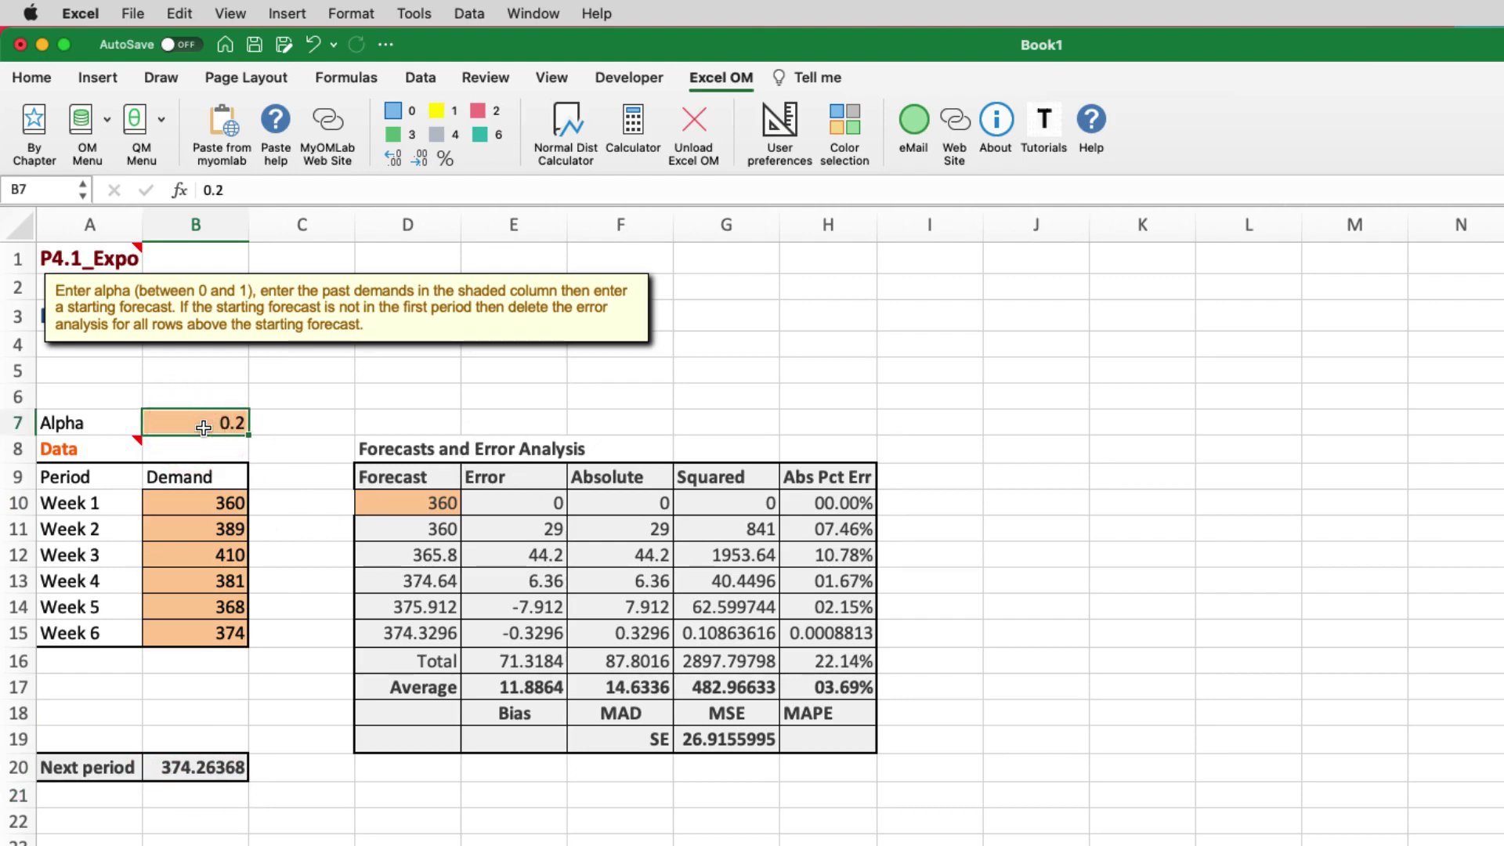
pyautogui.write('0.4')
pyautogui.press('Return')
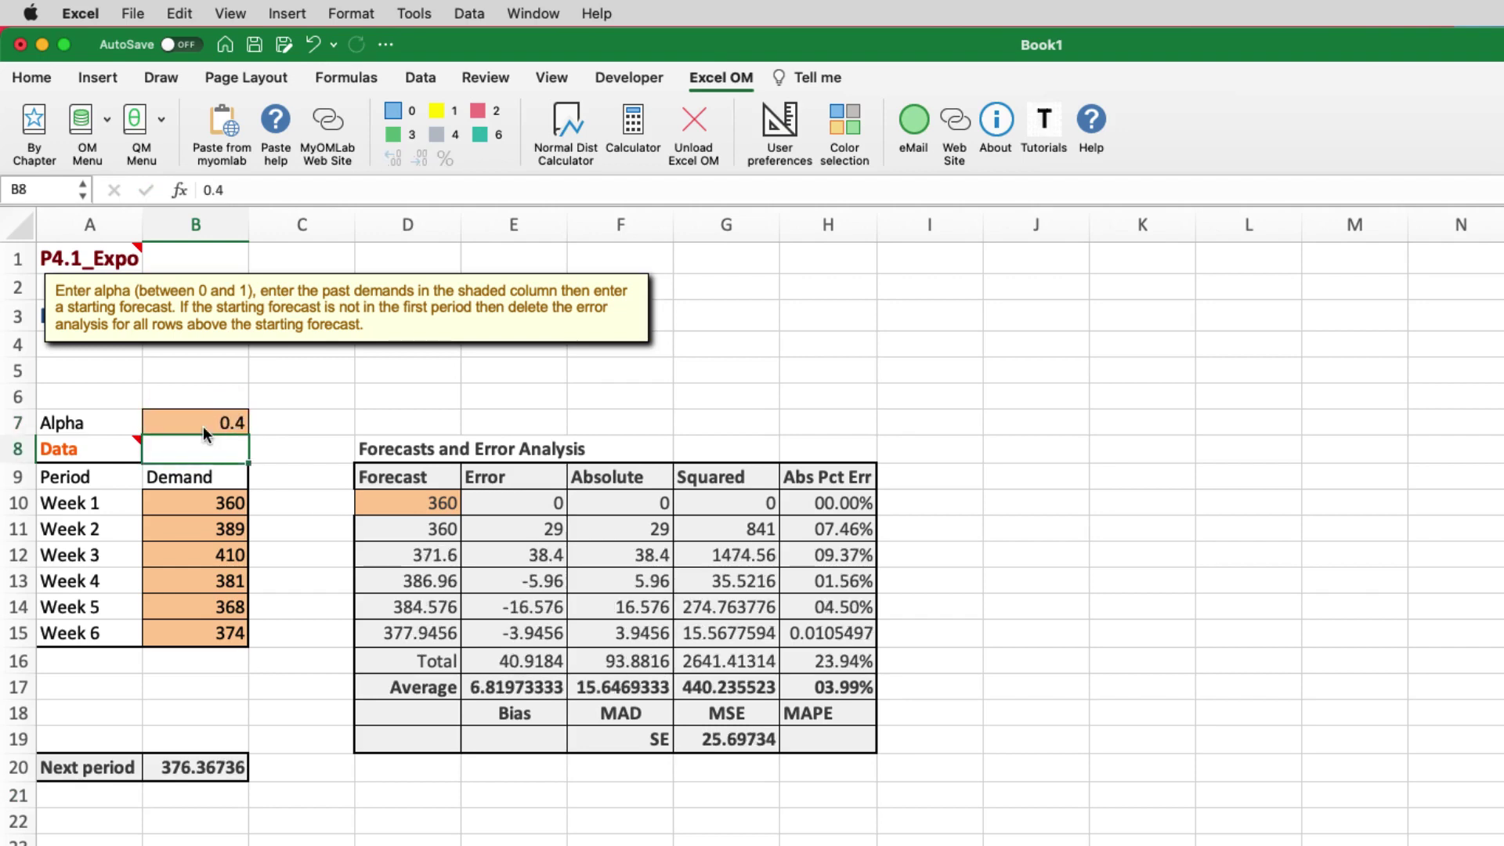
pyautogui.click(204, 427)
pyautogui.write('.')
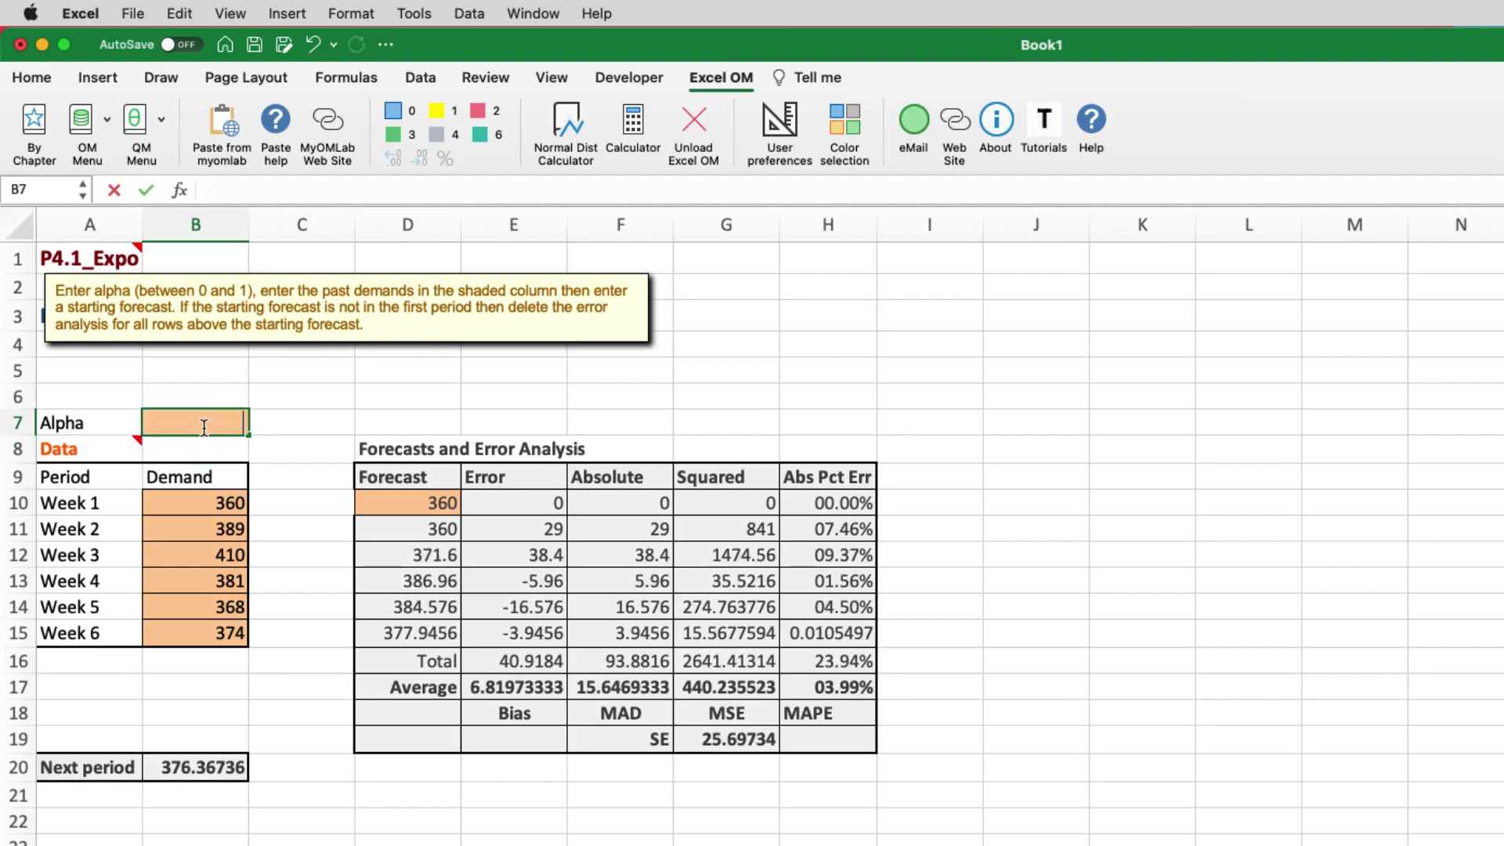
pyautogui.write('0.5')
pyautogui.press('Return')
pyautogui.click(203, 431)
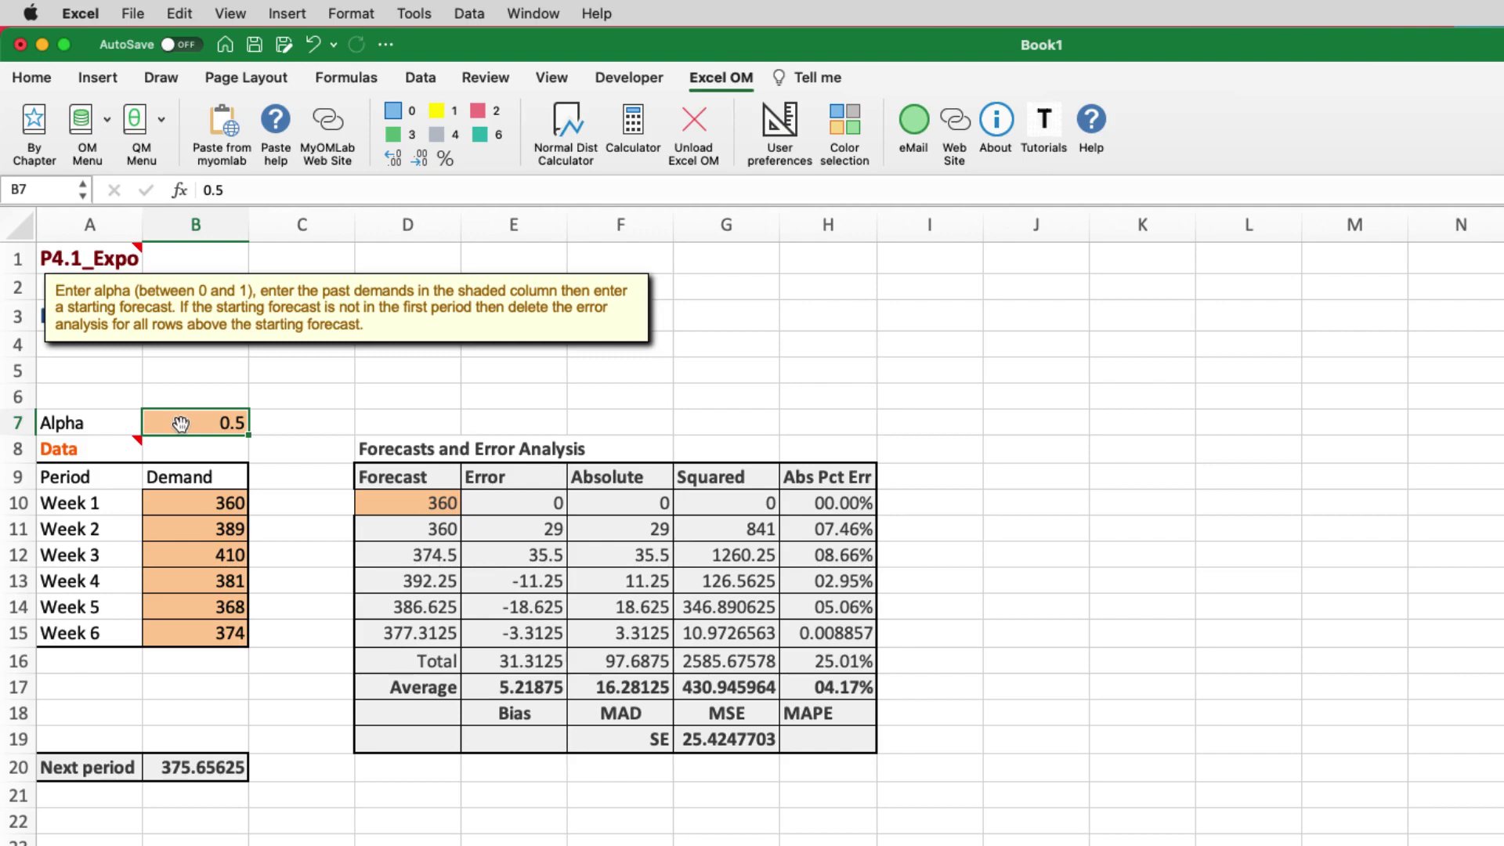
pyautogui.write('0.2')
pyautogui.press('Return')
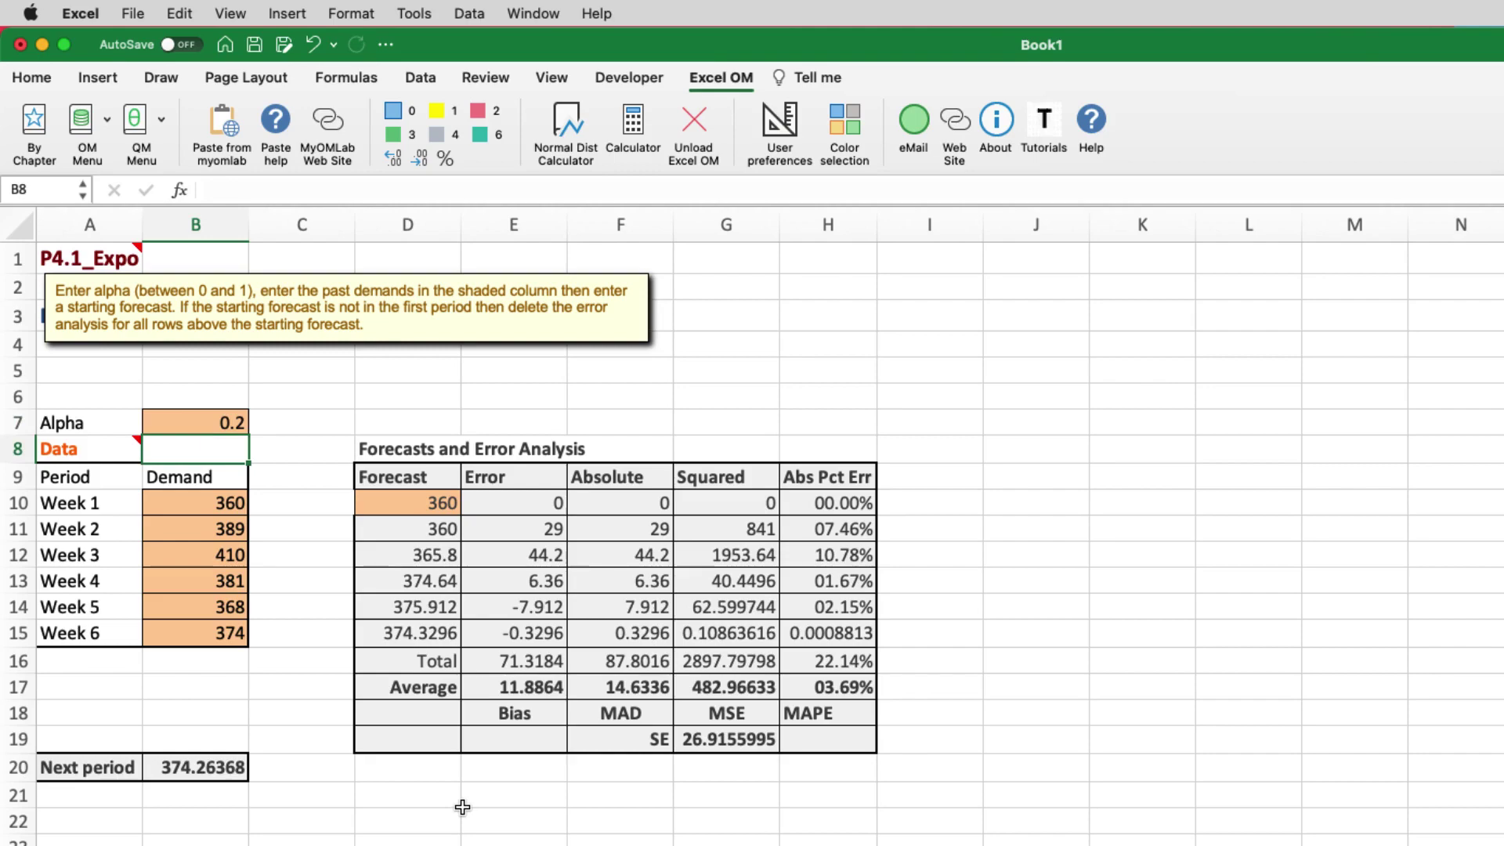
pyautogui.click(462, 808)
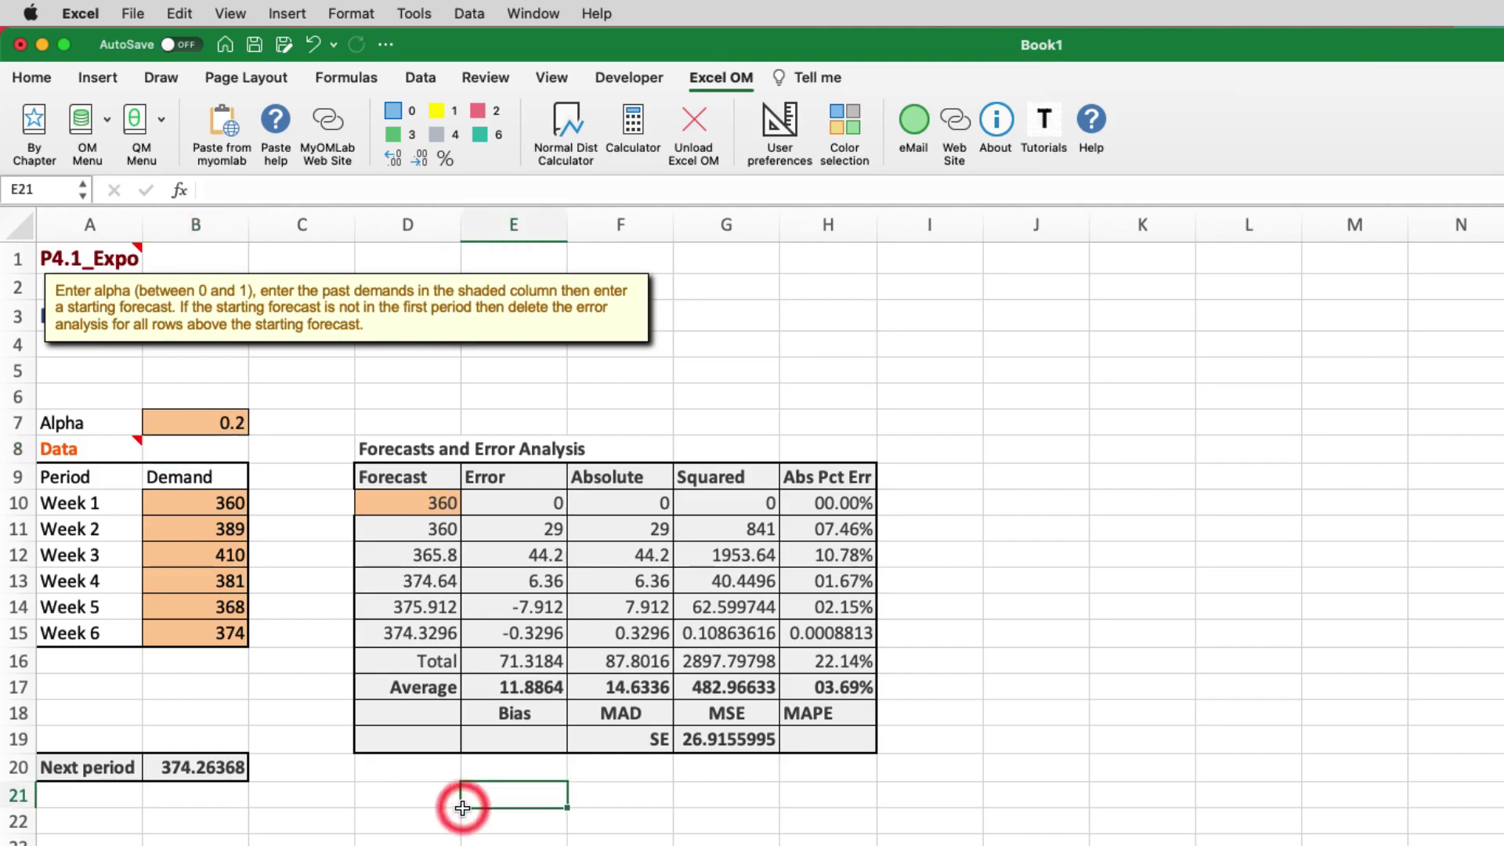